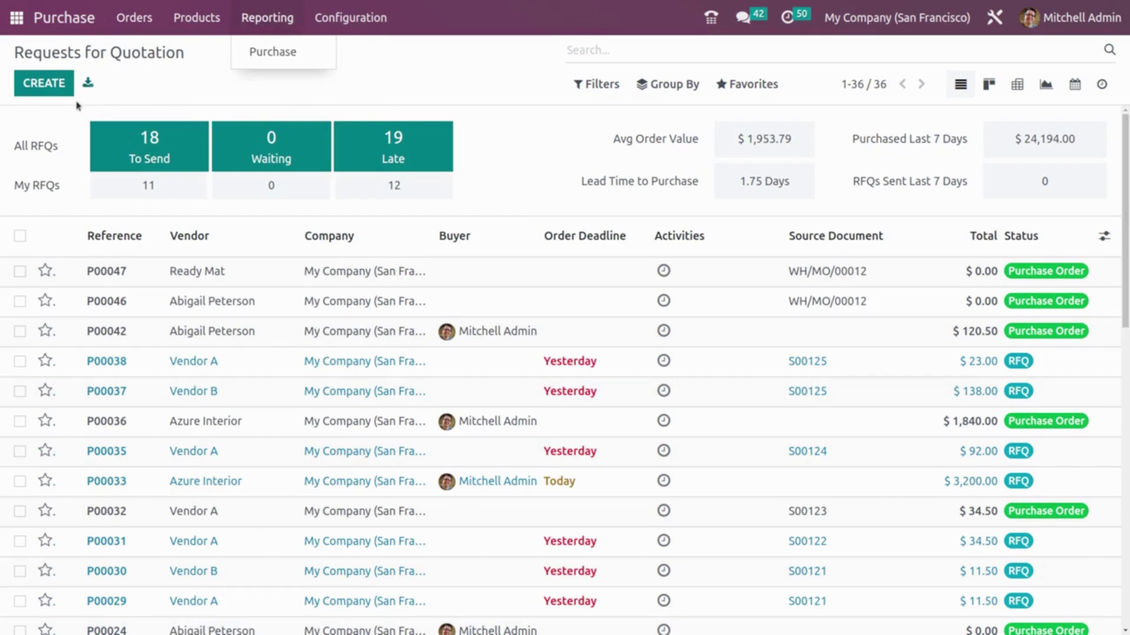
Step: Open the Purchase settings and review the Purchase Agreements option
{"action": "left_click", "coordinate": [366, 23]}
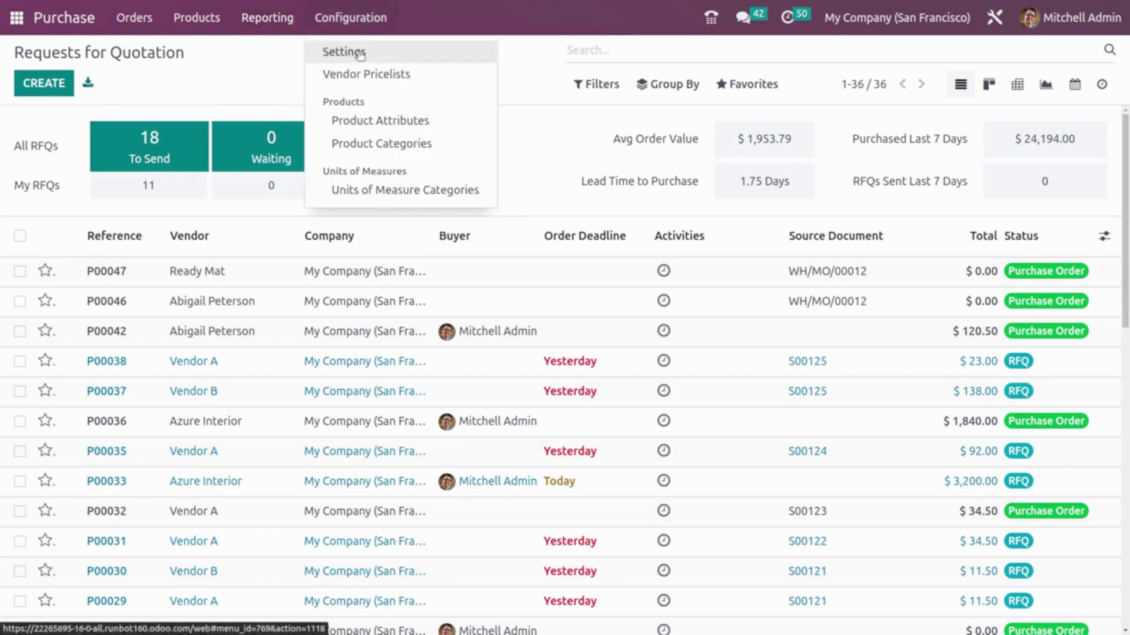
{"action": "left_click", "coordinate": [360, 51]}
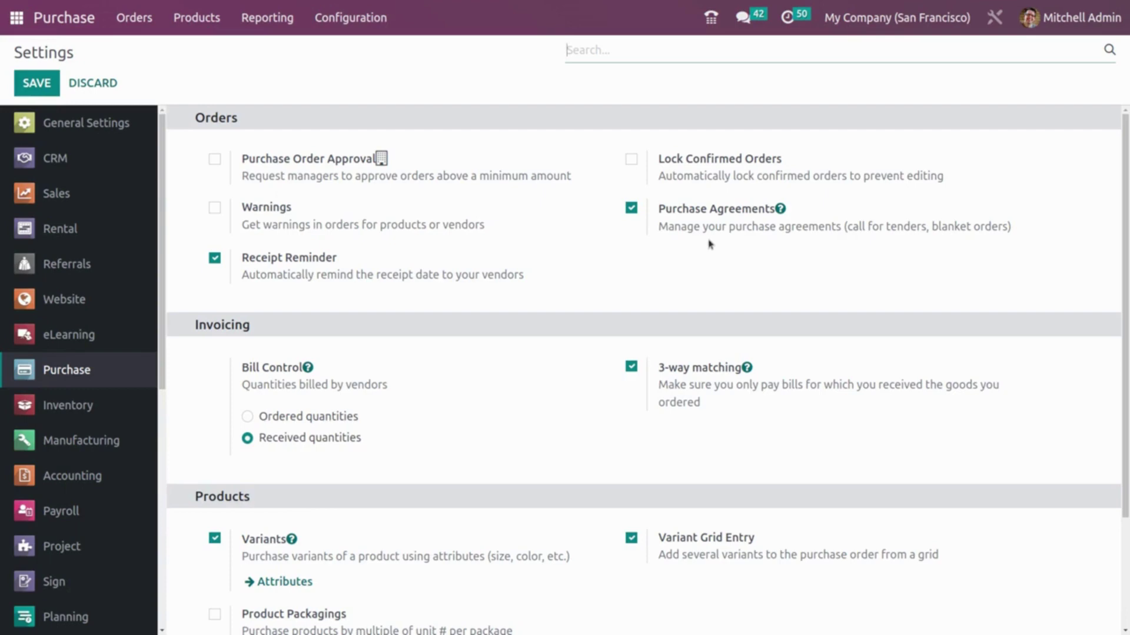
Step: Create a new request for quotation and fill in the vendor's name from the suggested contacts
{"action": "left_click", "coordinate": [116, 27]}
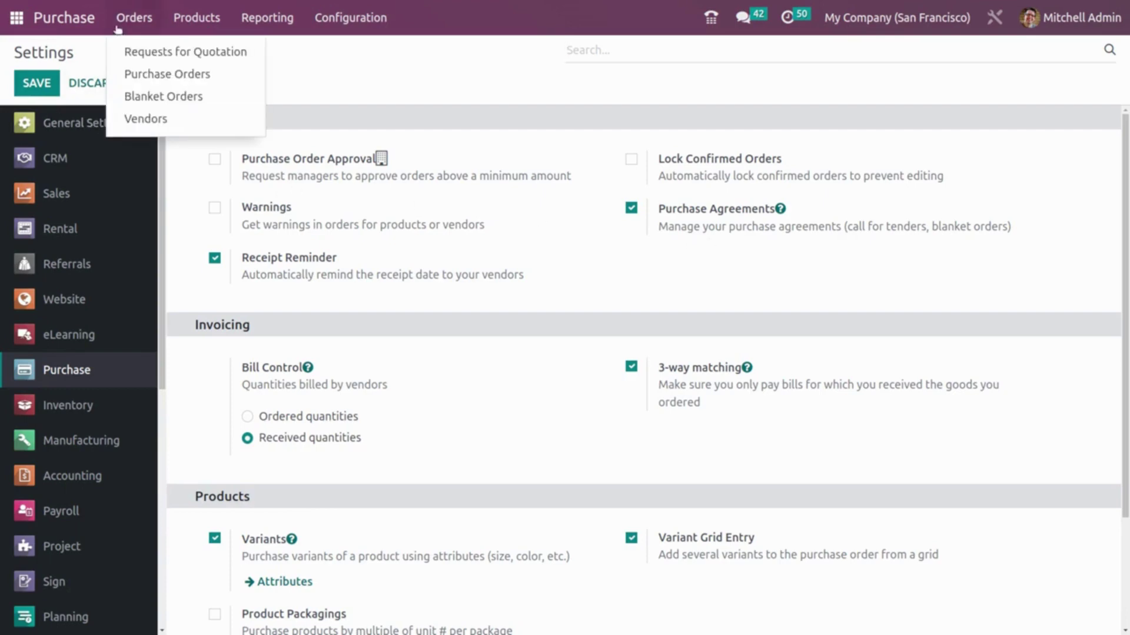
{"action": "left_click", "coordinate": [156, 50]}
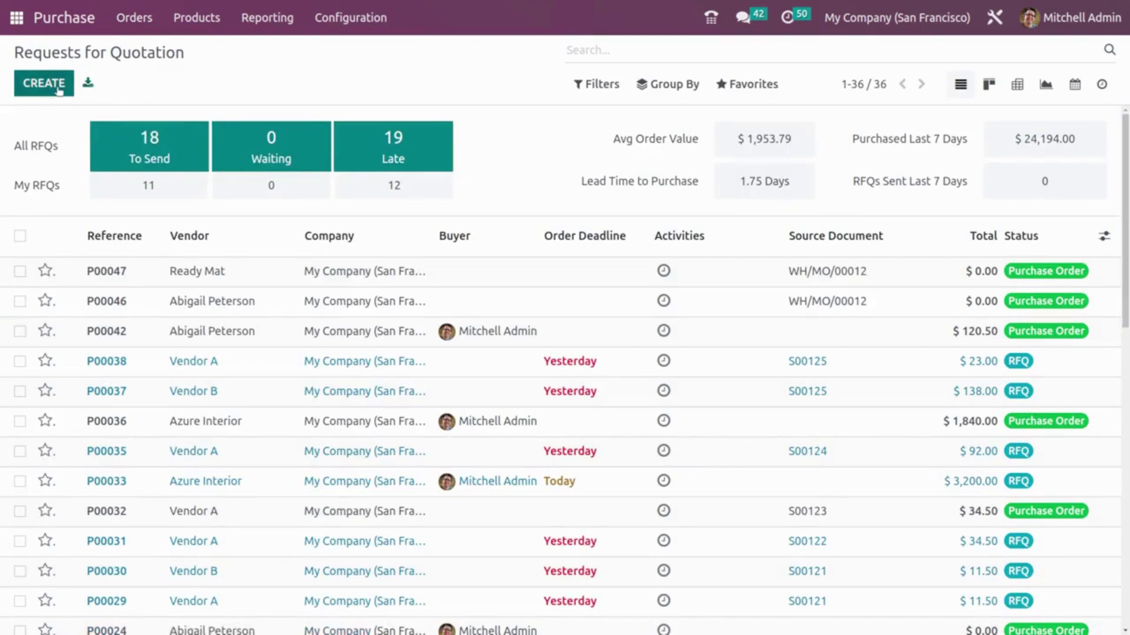
{"action": "left_click", "coordinate": [58, 88]}
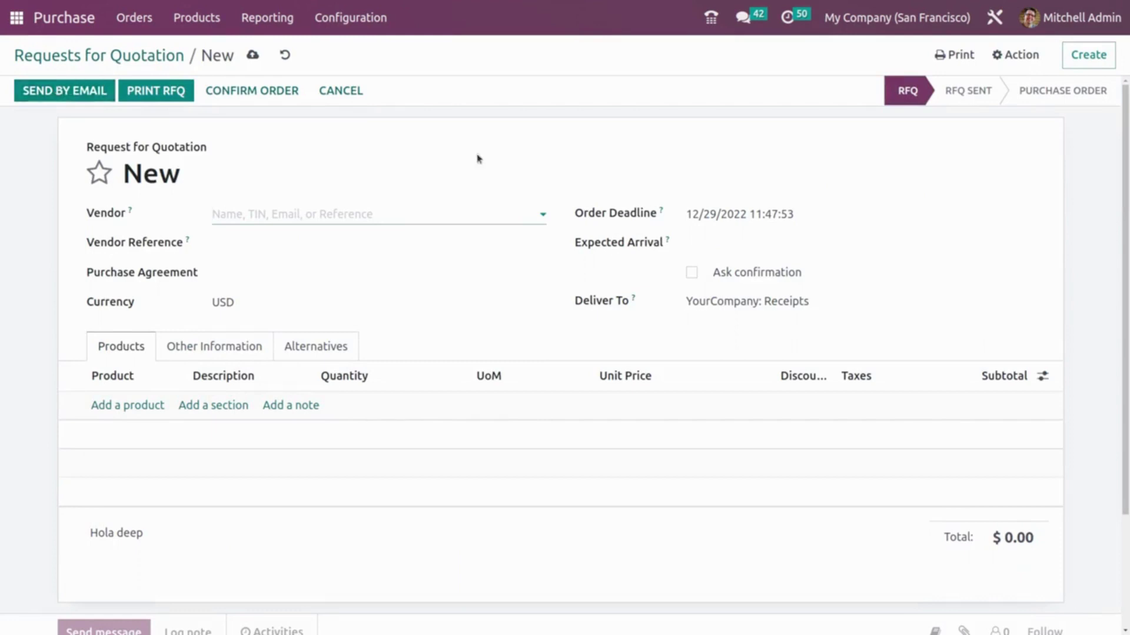
{"action": "left_click", "coordinate": [360, 217]}
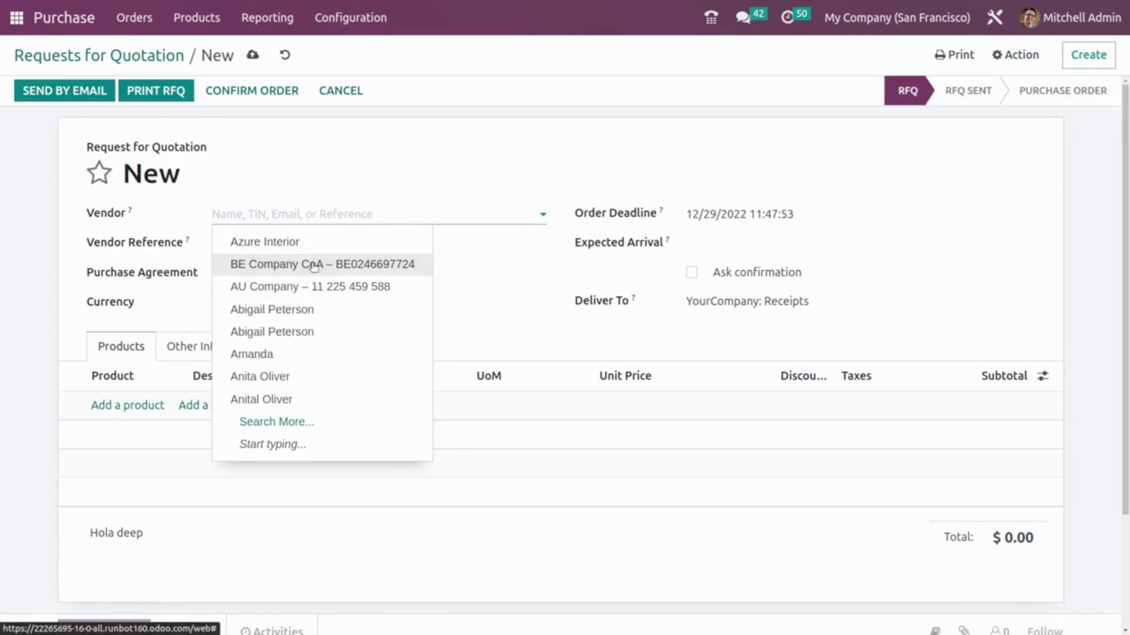
{"action": "left_click", "coordinate": [311, 353]}
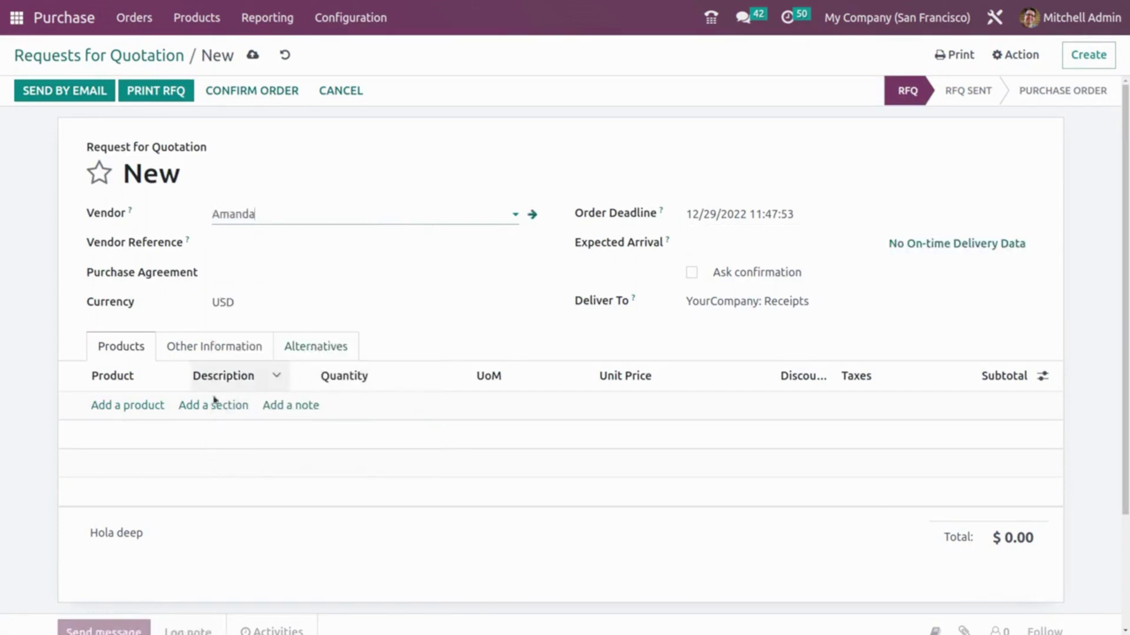
Step: Add the product [FURN_6666] Acoustic Bloc Screens to the request with quantity 5 and unit price 50
{"action": "left_click", "coordinate": [159, 405]}
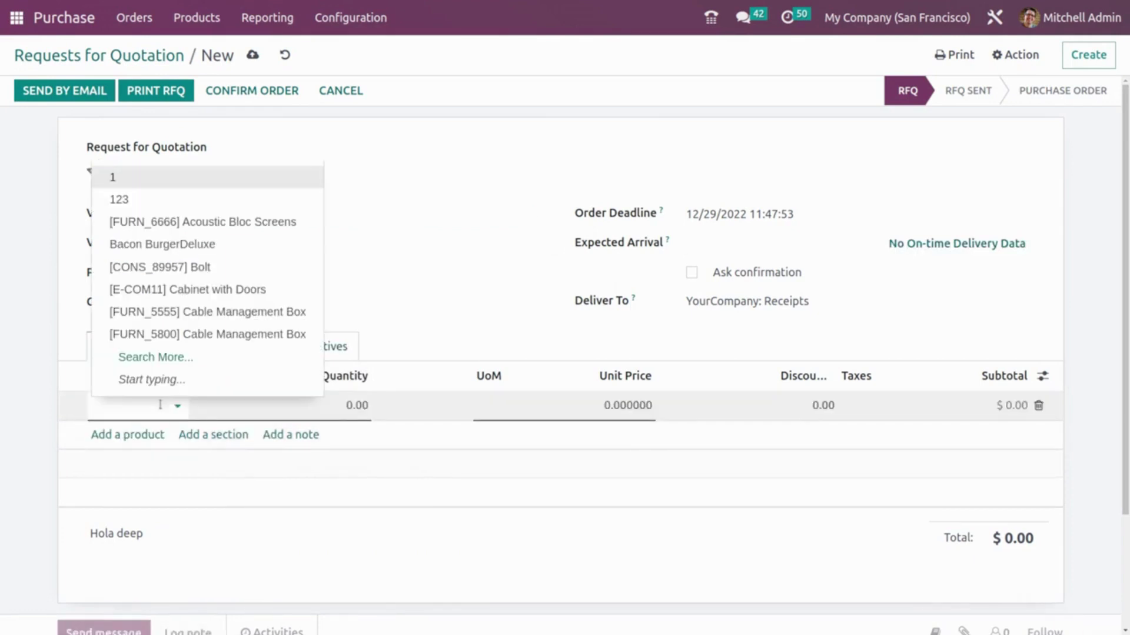
{"action": "left_click", "coordinate": [276, 224]}
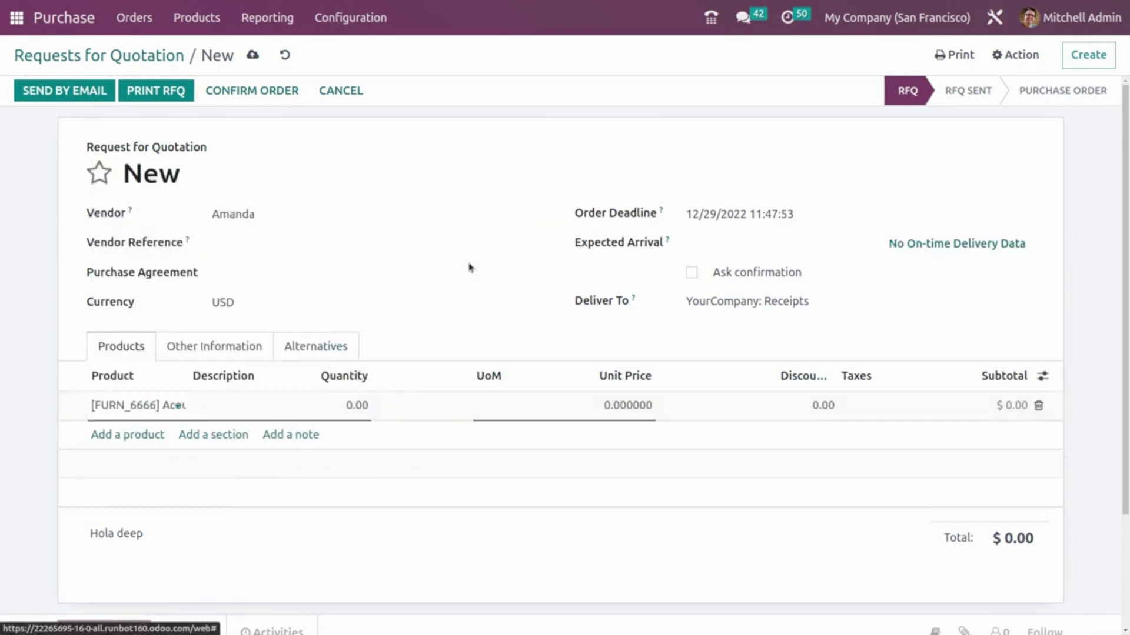
{"action": "left_click", "coordinate": [350, 406]}
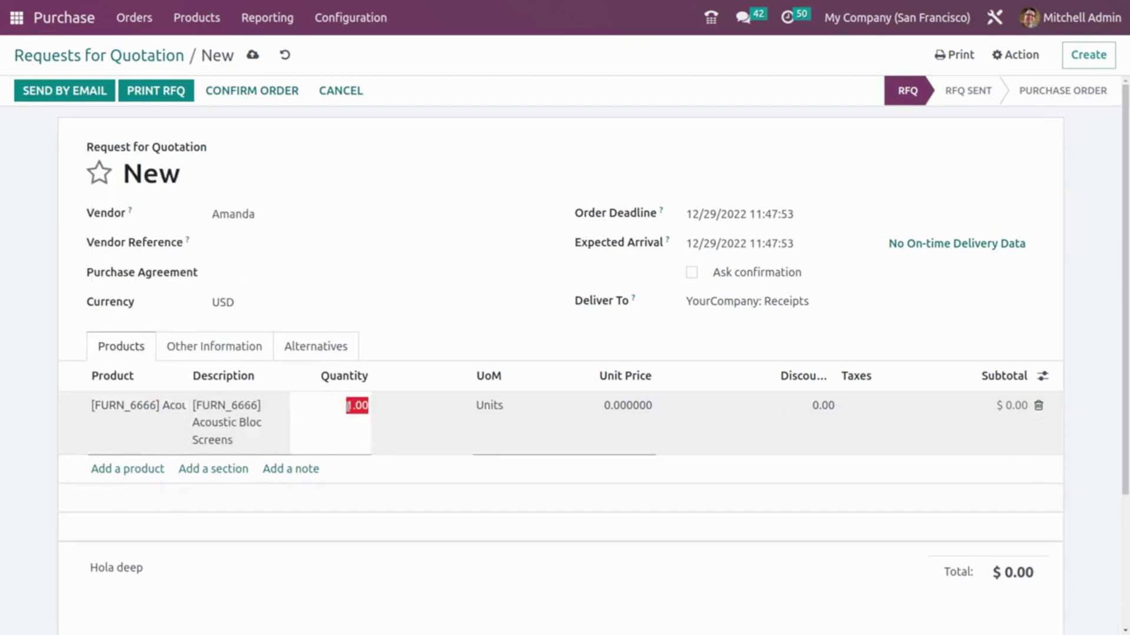
{"action": "type", "text": "5"}
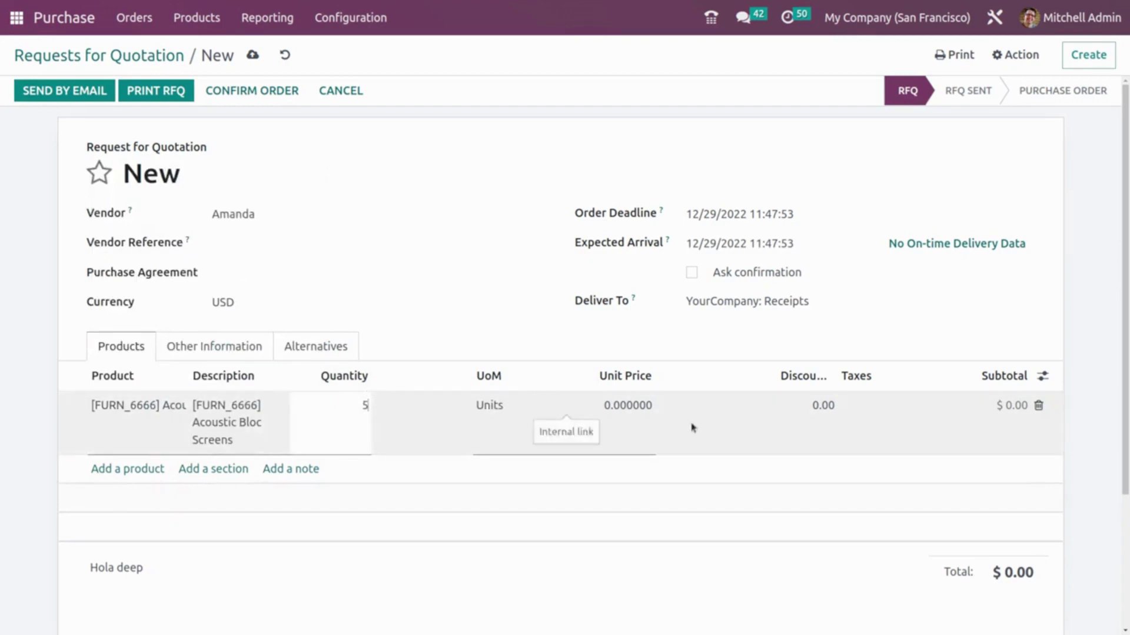
{"action": "left_click", "coordinate": [623, 402]}
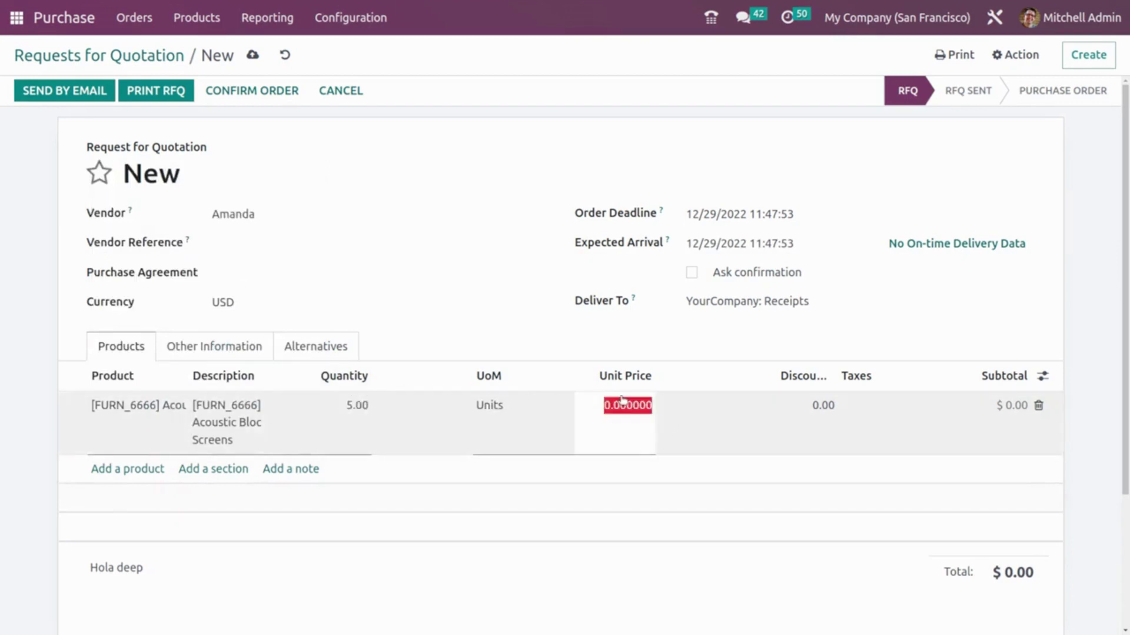
{"action": "type", "text": "50"}
{"action": "left_click", "coordinate": [590, 152]}
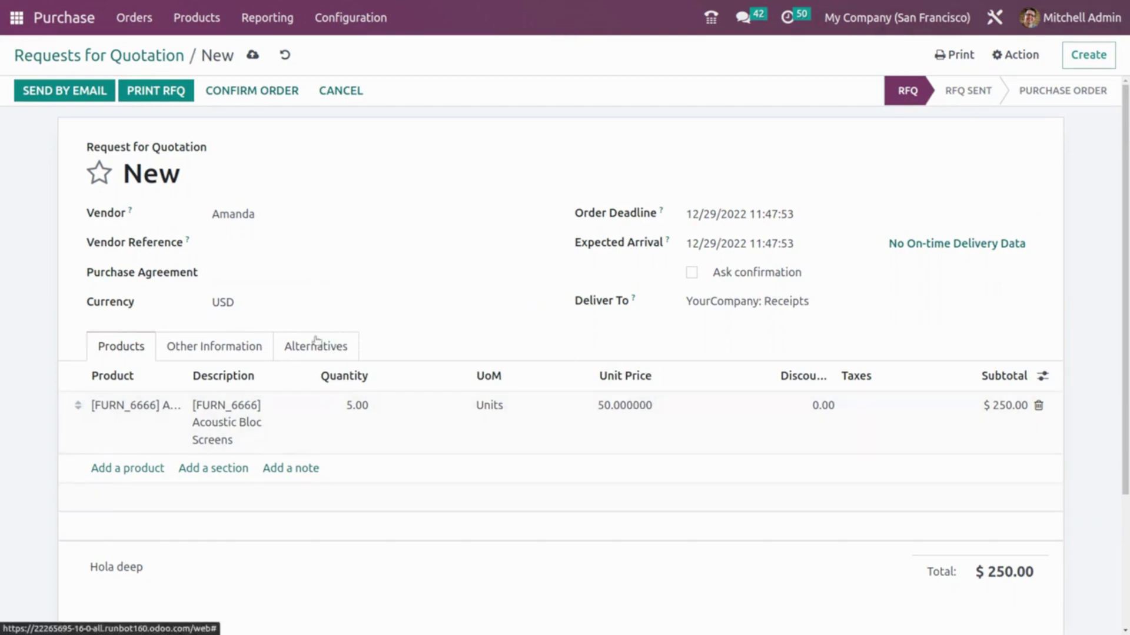
Step: Create an alternative request for quotation for a second vendor, keeping Copy Products enabled
{"action": "left_click", "coordinate": [316, 344]}
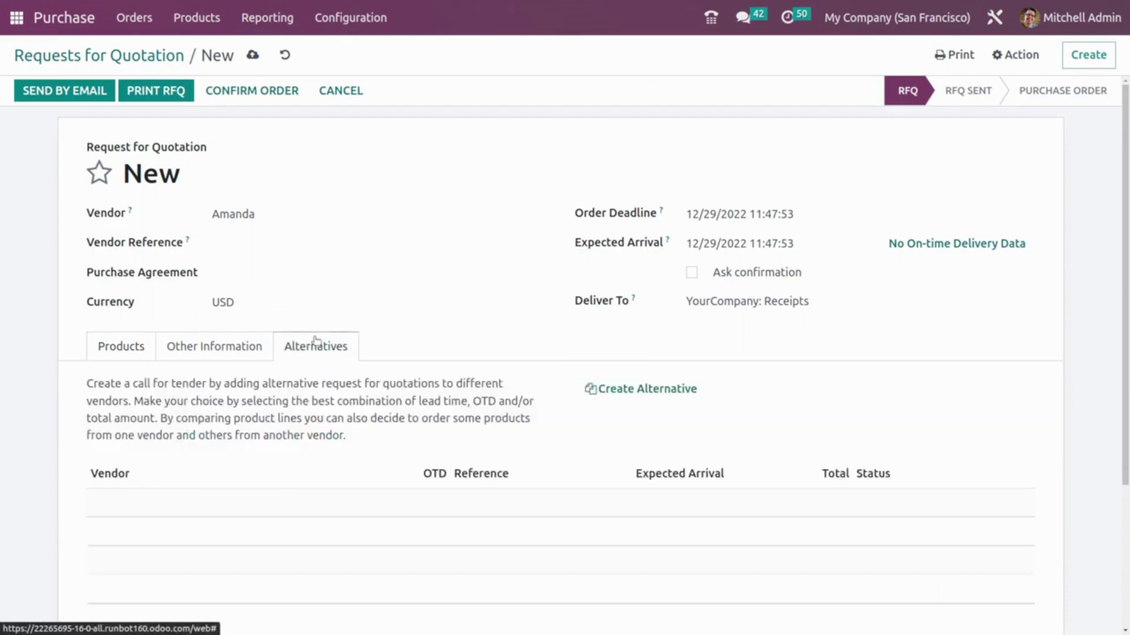
{"action": "scroll", "coordinate": [782, 348], "scroll_direction": "down", "scroll_amount": 2}
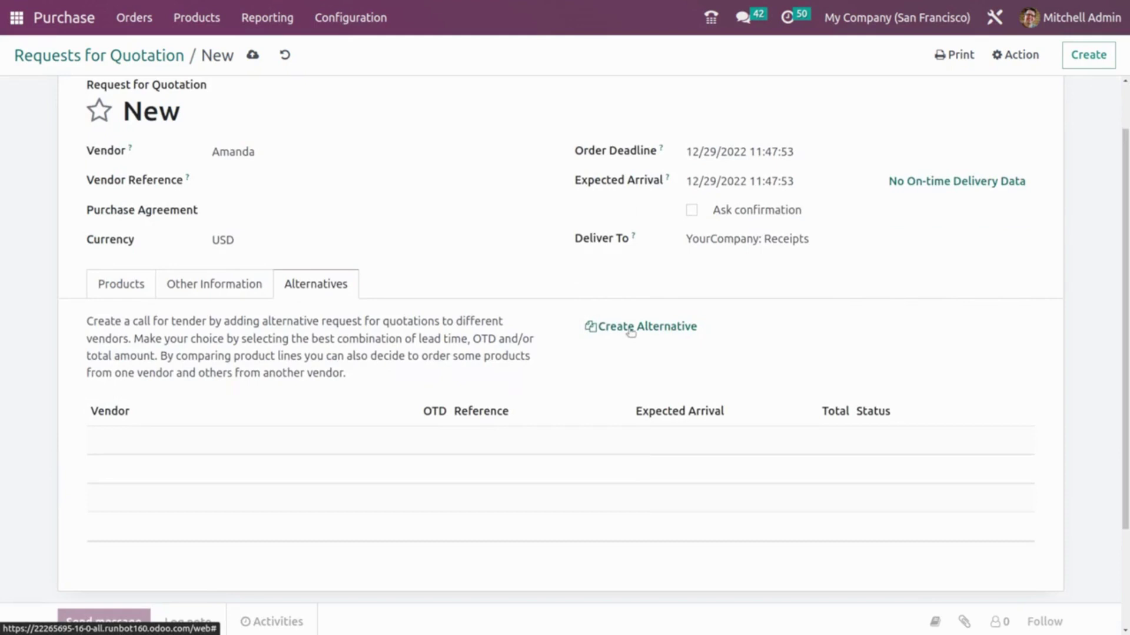
{"action": "left_click", "coordinate": [631, 333]}
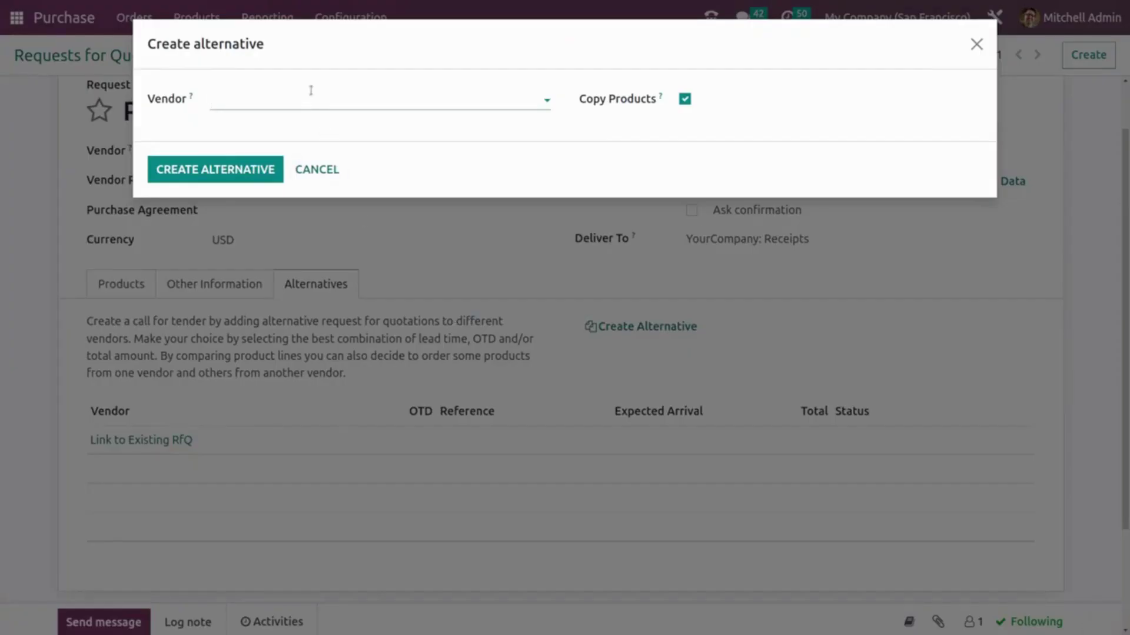
{"action": "left_click", "coordinate": [311, 97]}
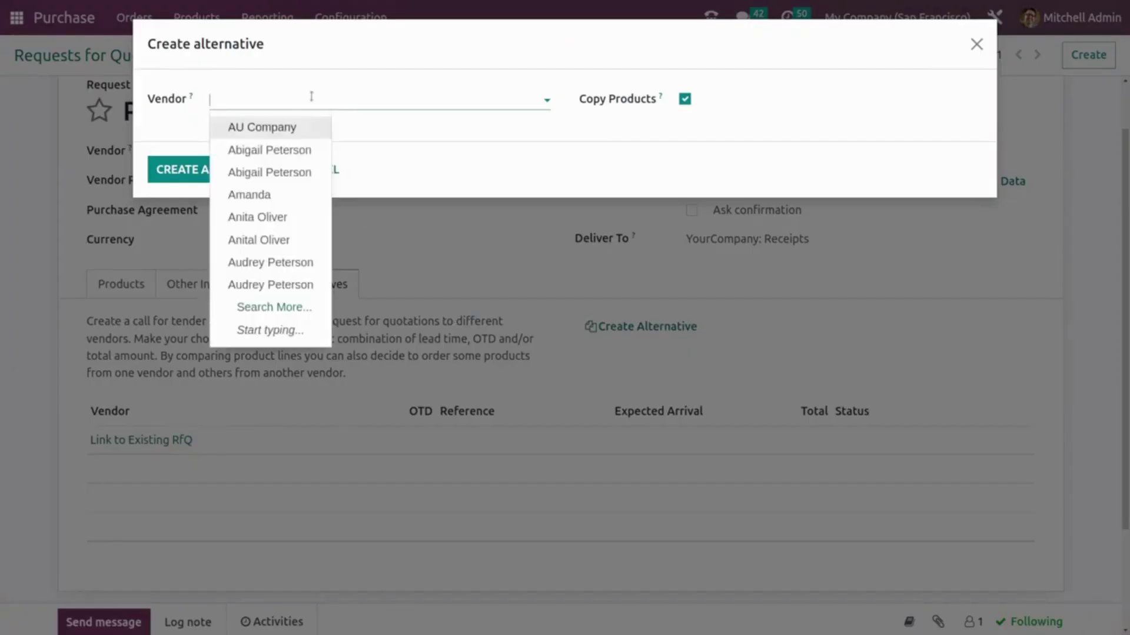
{"action": "left_click", "coordinate": [290, 217]}
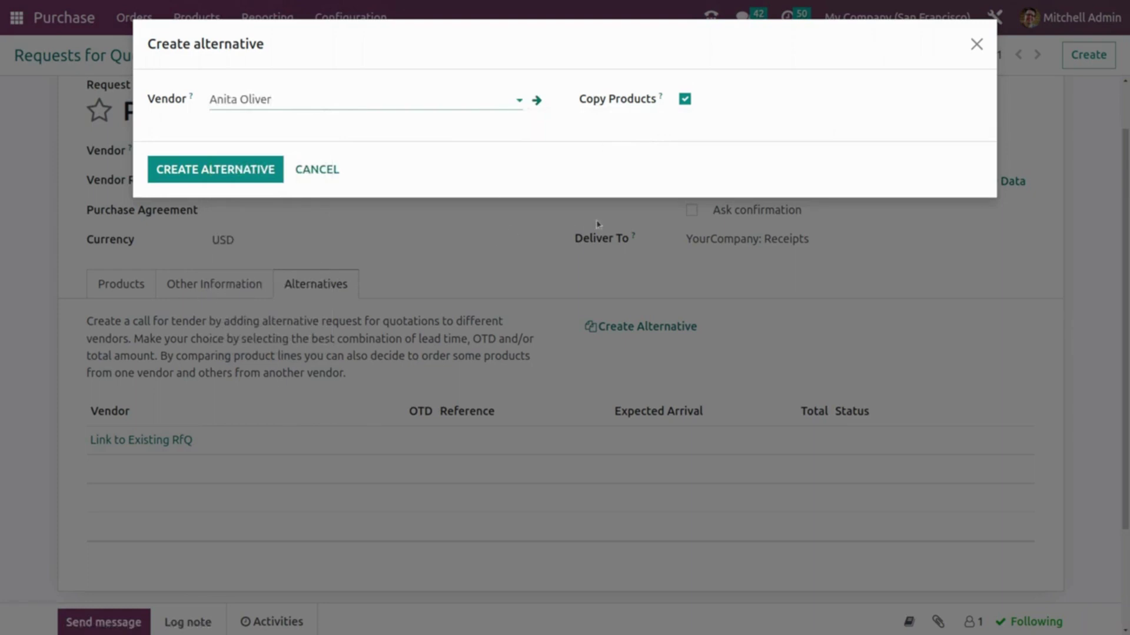
{"action": "left_click", "coordinate": [231, 172]}
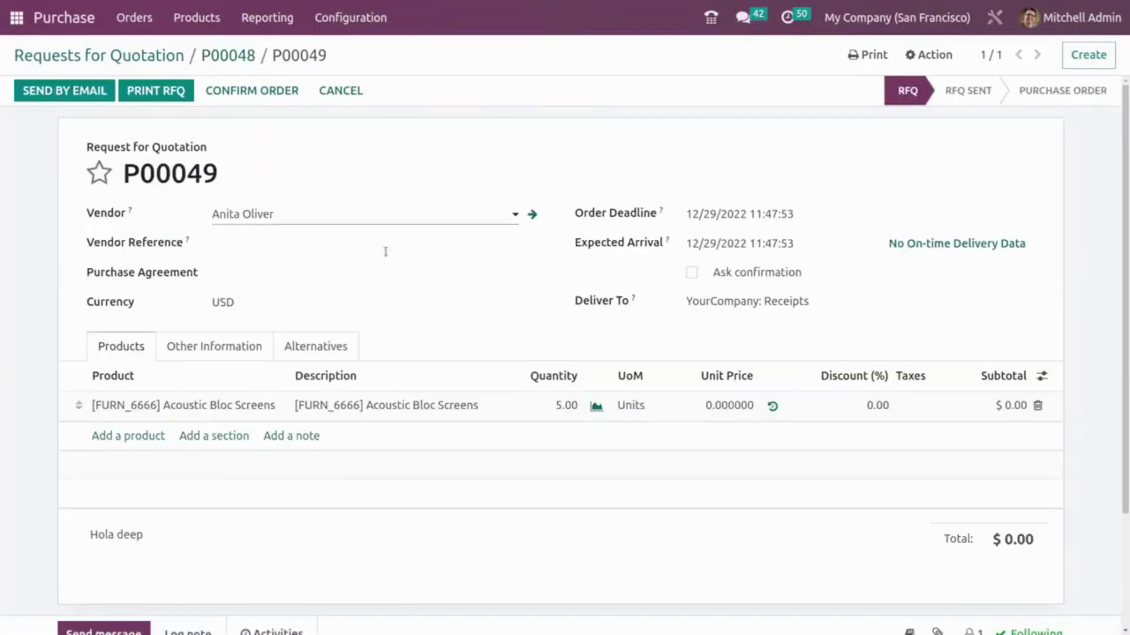
Step: Set the Acoustic Bloc Screens unit price to 25 on the second vendor's alternative request
{"action": "scroll", "coordinate": [386, 251], "scroll_direction": "down", "scroll_amount": 2}
{"action": "scroll", "coordinate": [287, 257], "scroll_direction": "up", "scroll_amount": 2}
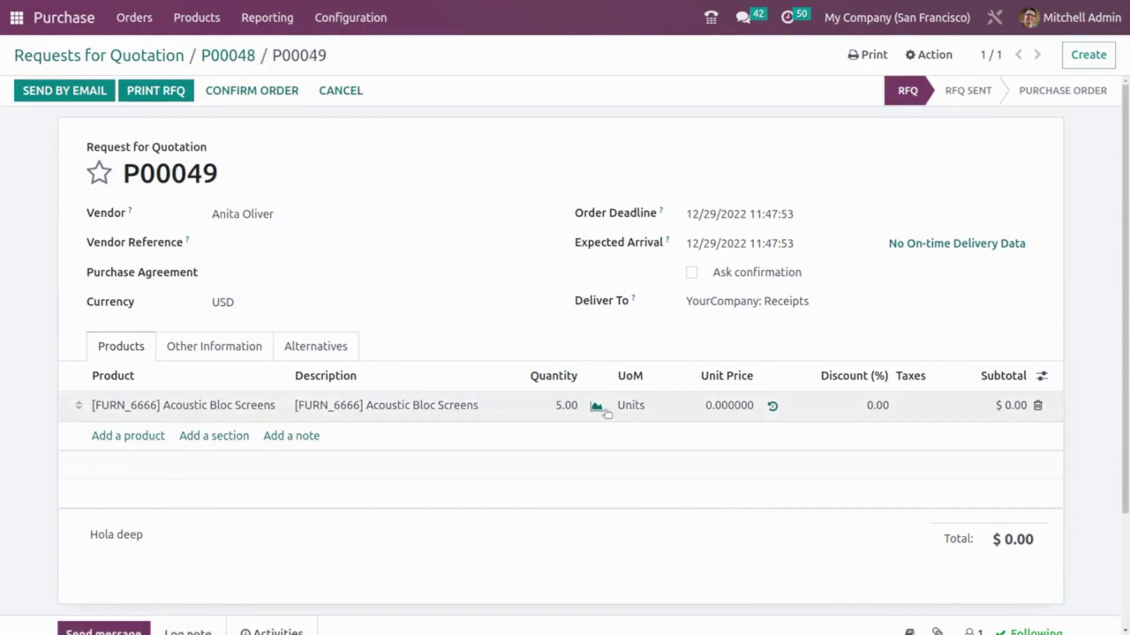
{"action": "left_click", "coordinate": [741, 410]}
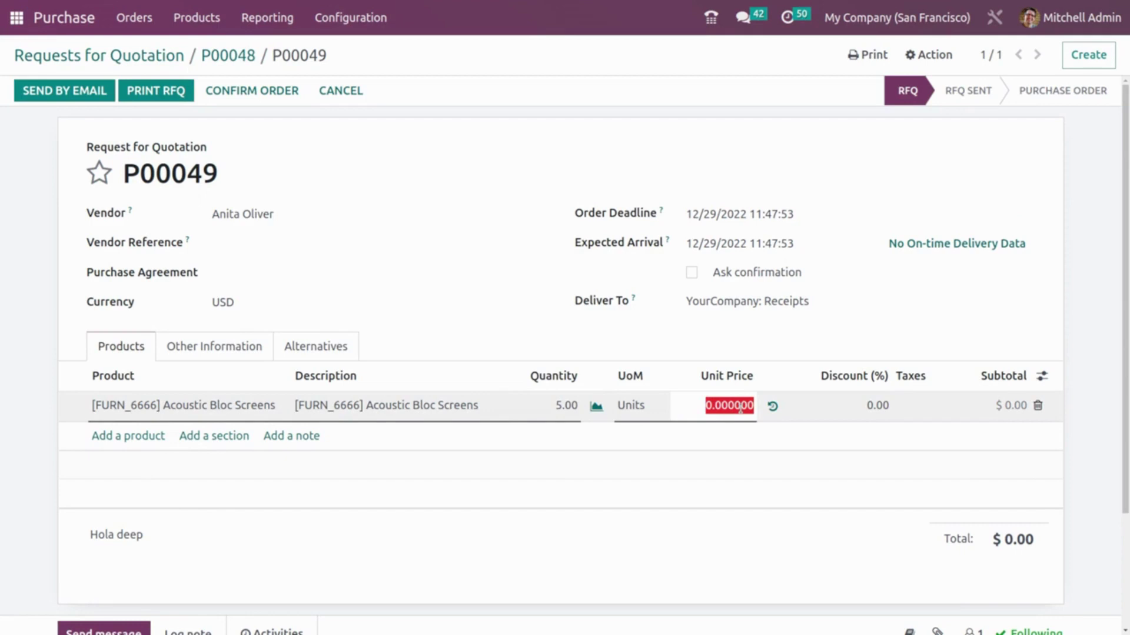
{"action": "type", "text": "25"}
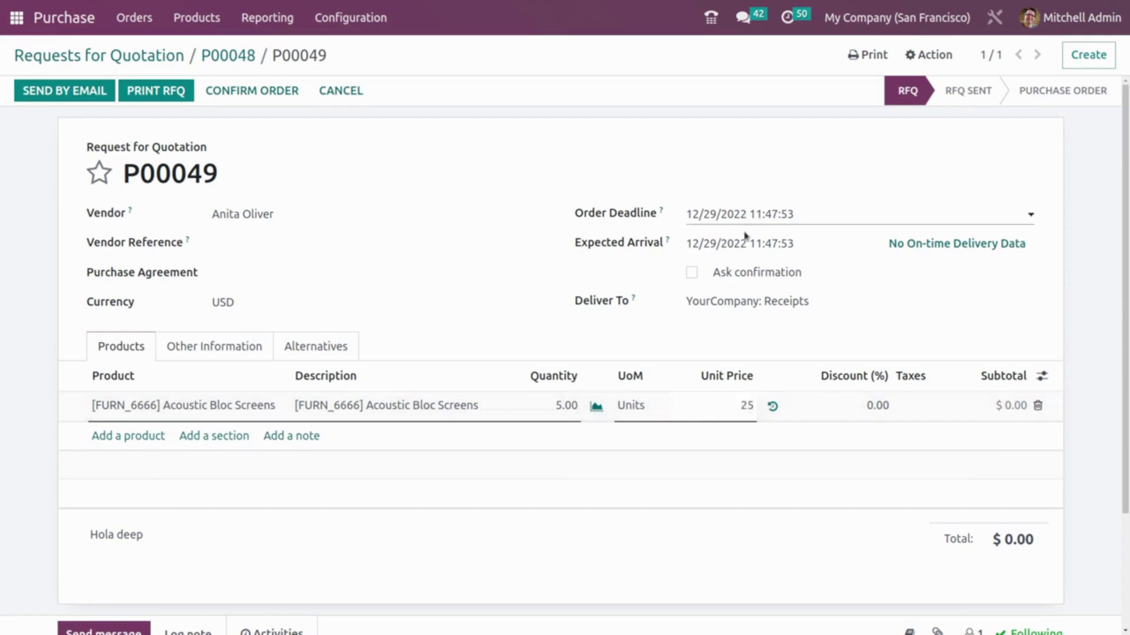
{"action": "left_click", "coordinate": [812, 338]}
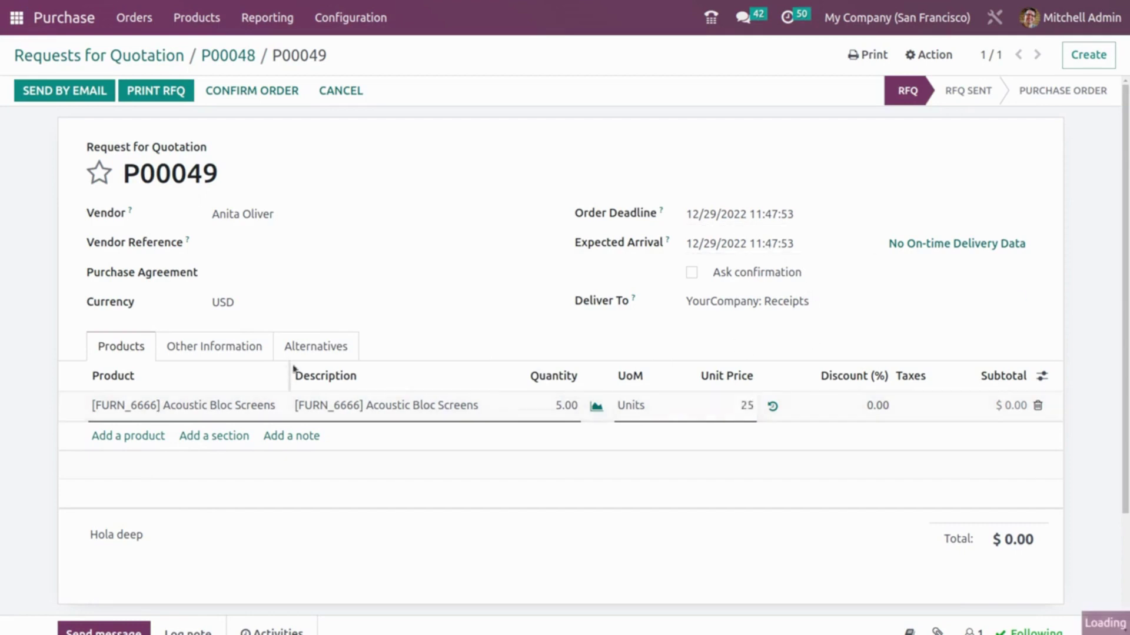
Step: Create another alternative request for quotation from this one for a third vendor, with the products copied
{"action": "left_click", "coordinate": [320, 351]}
{"action": "scroll", "coordinate": [439, 330], "scroll_direction": "down", "scroll_amount": 2}
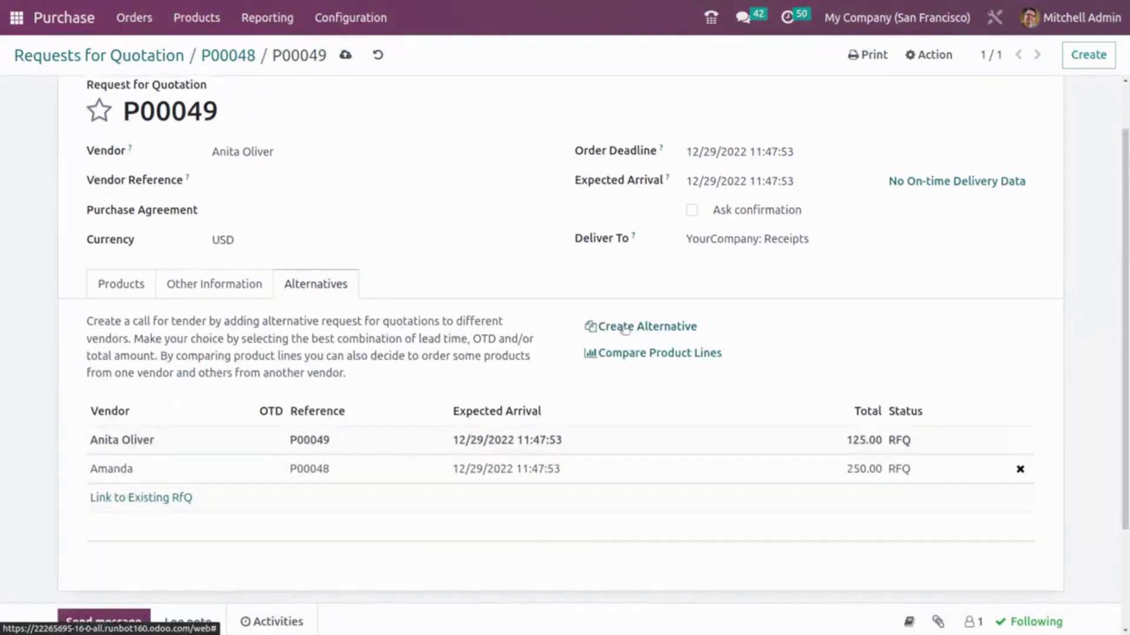
{"action": "left_click", "coordinate": [624, 329]}
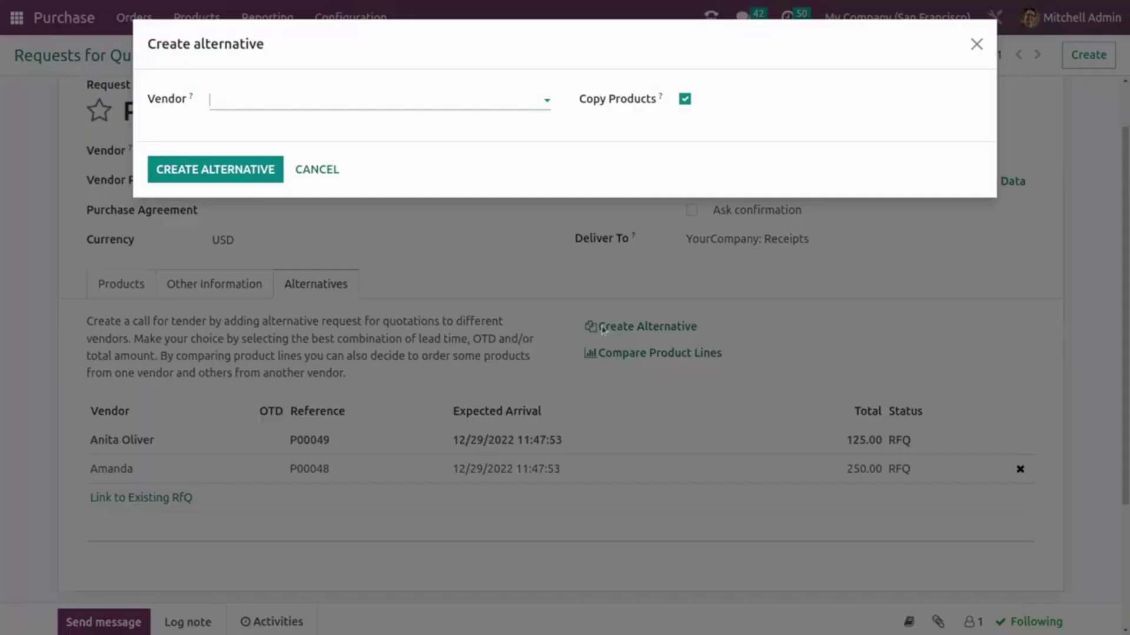
{"action": "left_click", "coordinate": [280, 98]}
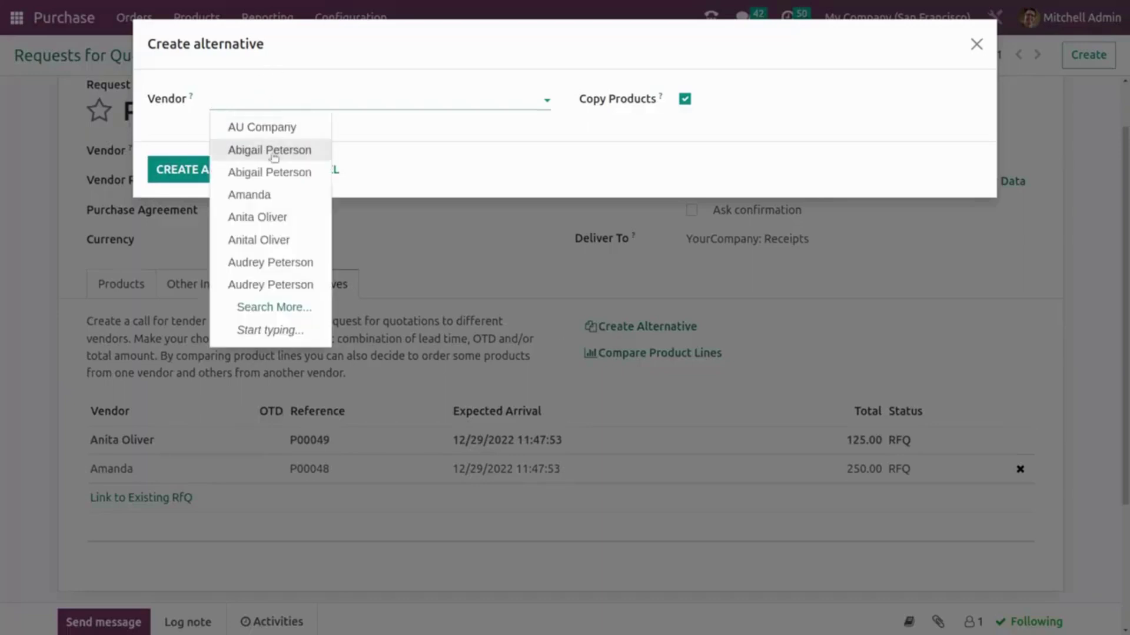
{"action": "left_click", "coordinate": [286, 179]}
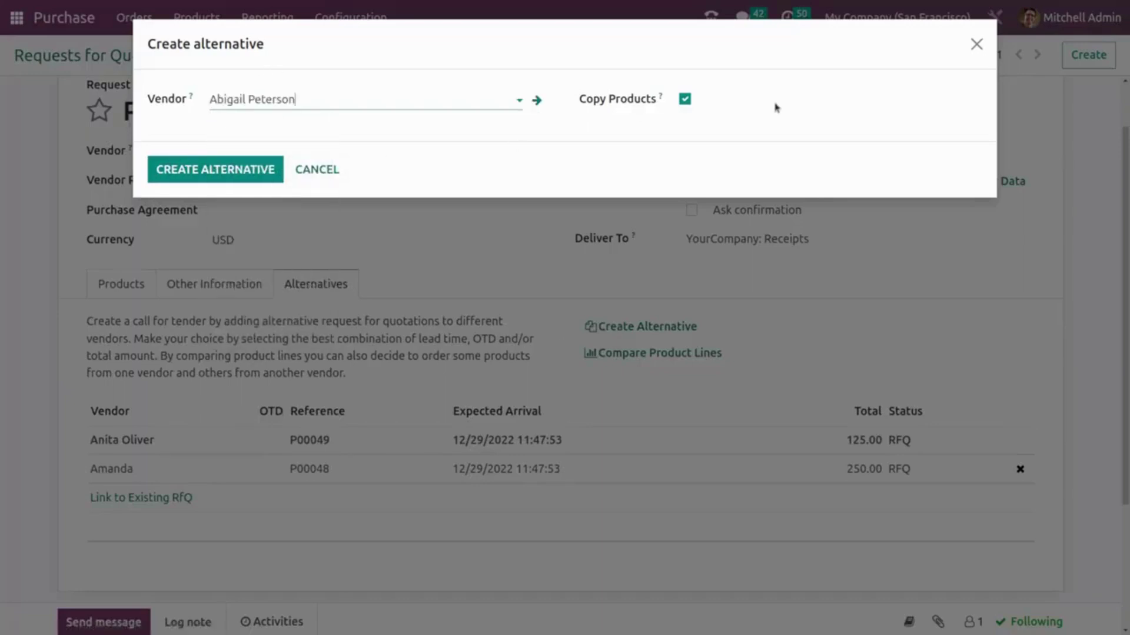
{"action": "left_click", "coordinate": [221, 171]}
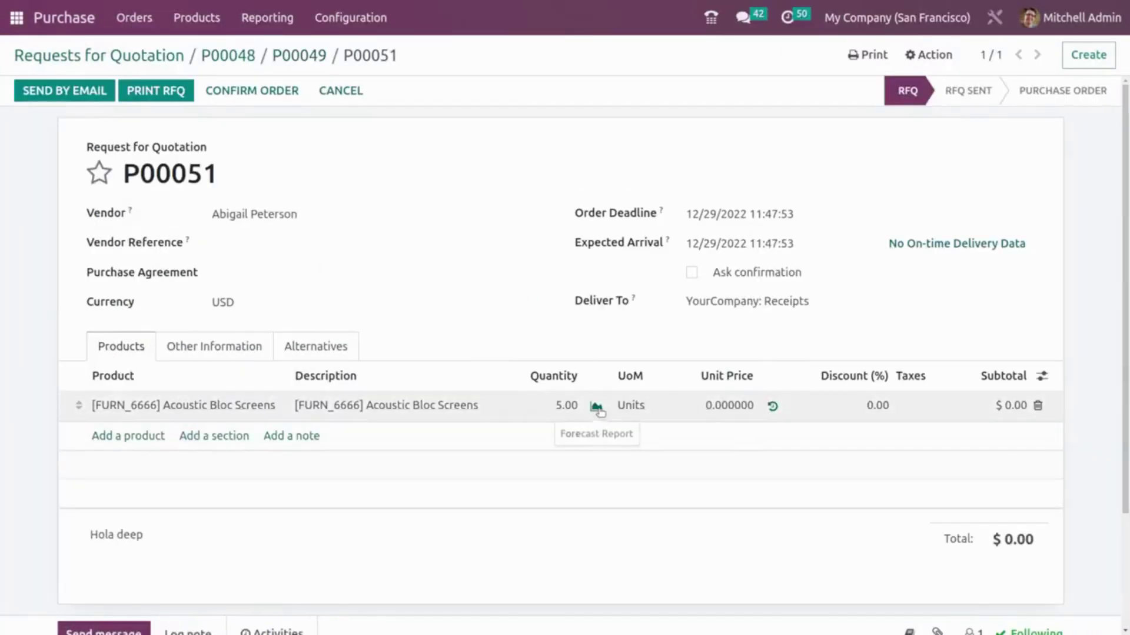
Step: Set the Acoustic Bloc Screens unit price to 10 on the third vendor's request
{"action": "left_click", "coordinate": [734, 403]}
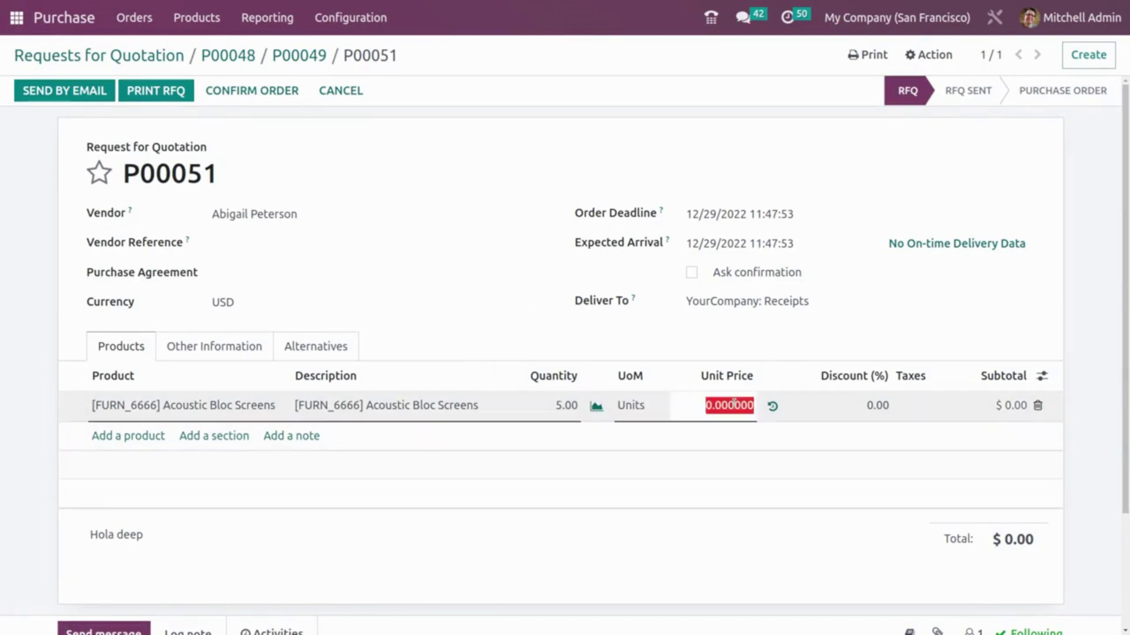
{"action": "type", "text": "10"}
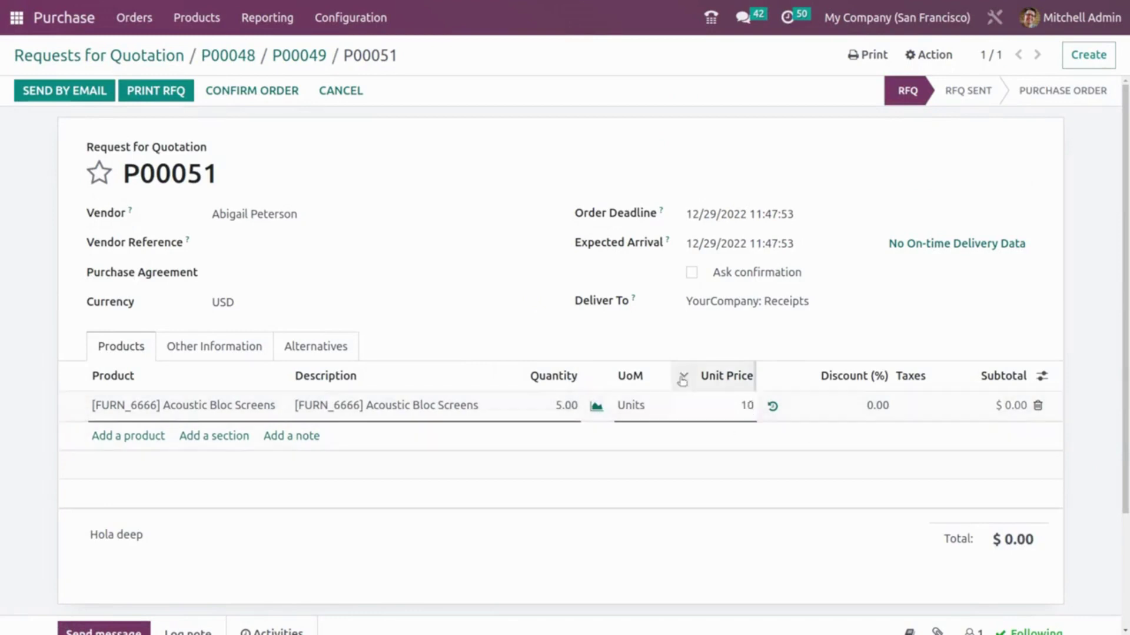
{"action": "left_click", "coordinate": [727, 350]}
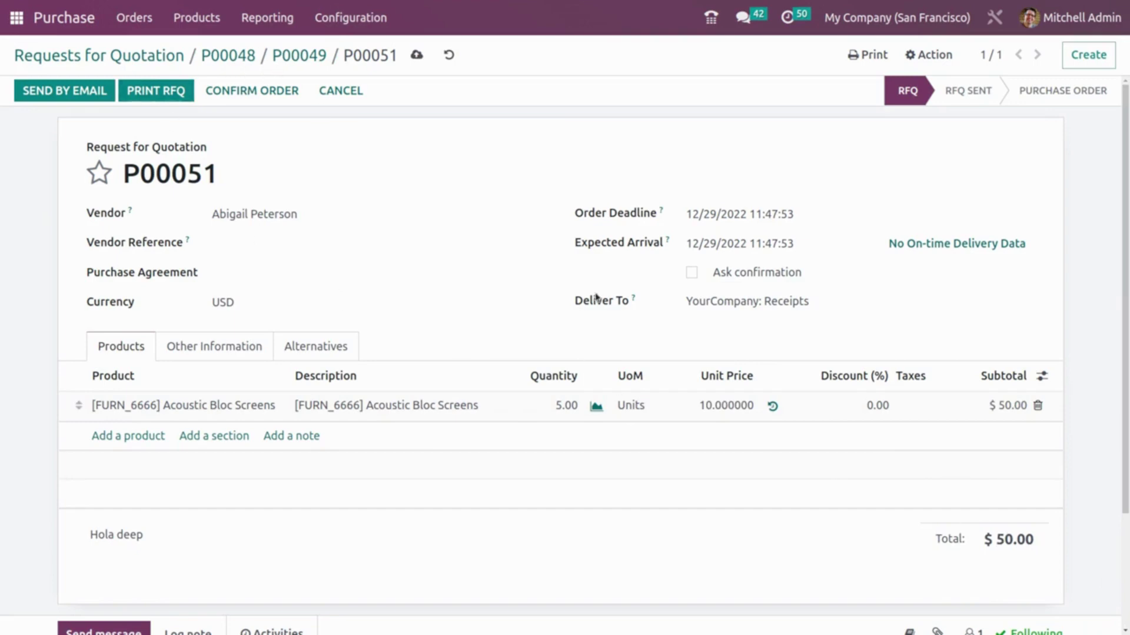
Step: Compare the alternatives' product lines, choose the offer with unit price 10, and return to that vendor's request for quotation
{"action": "left_click", "coordinate": [285, 346]}
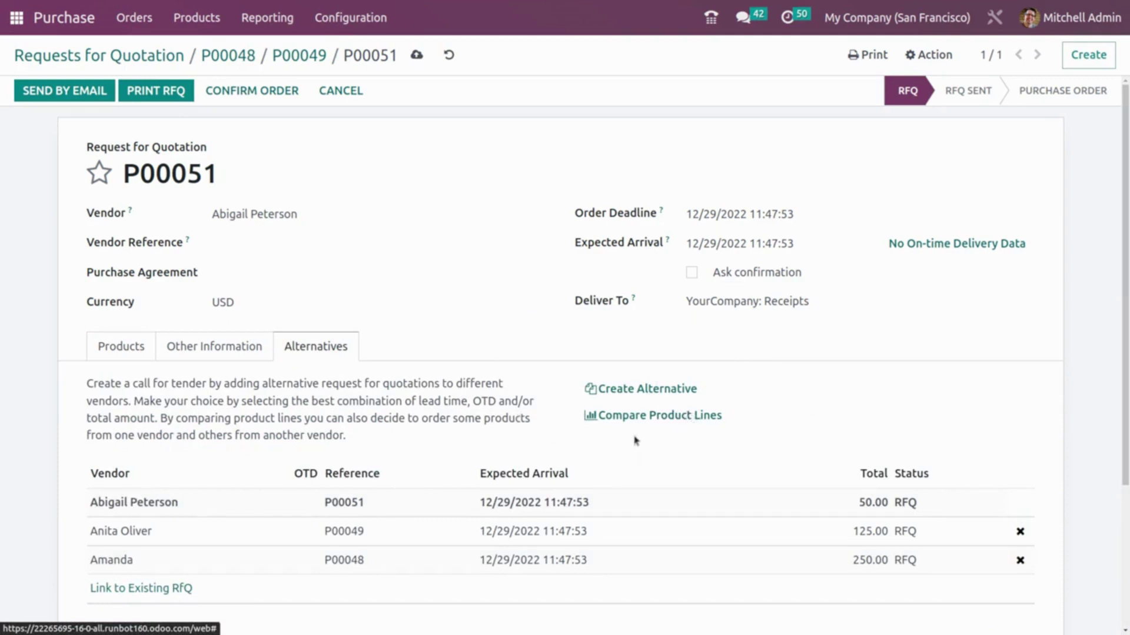
{"action": "left_click", "coordinate": [669, 419]}
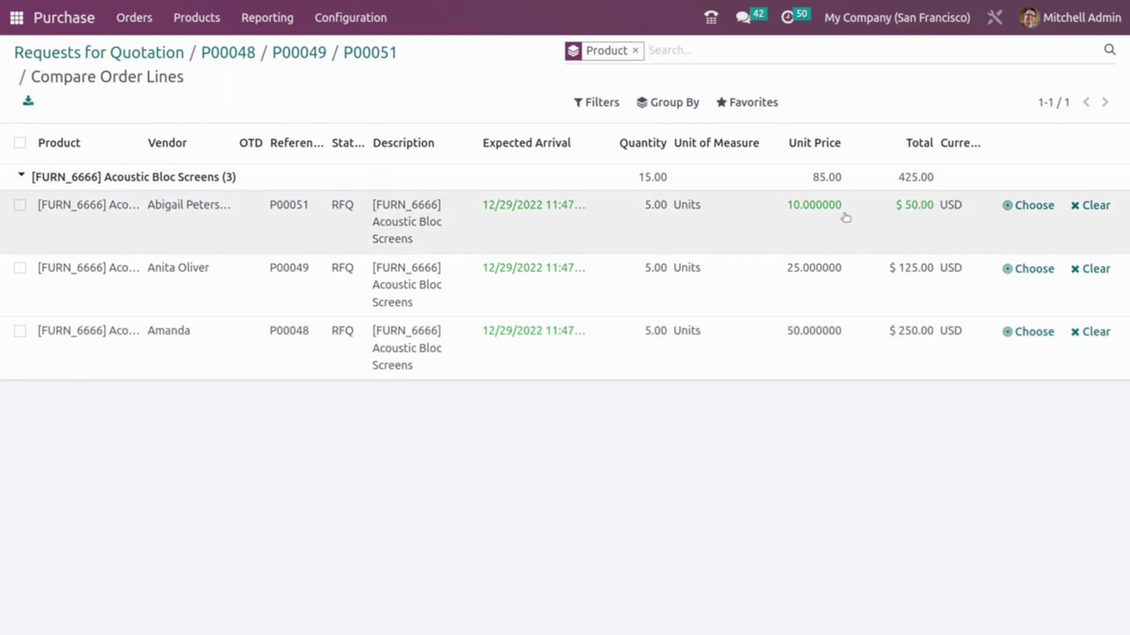
{"action": "left_click", "coordinate": [1008, 206]}
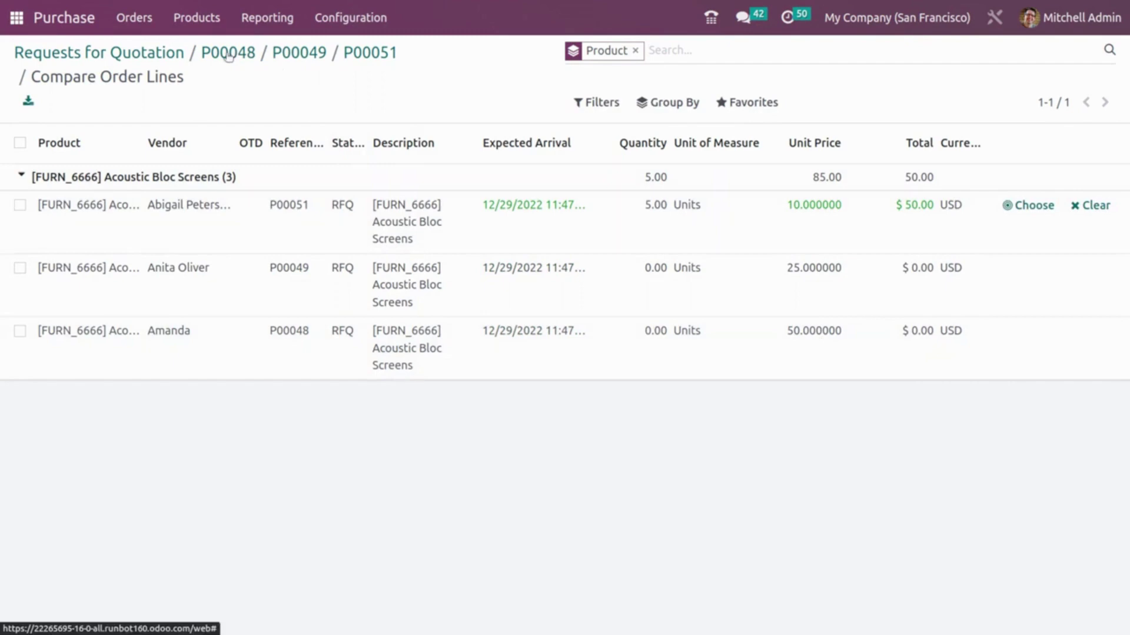
{"action": "left_click", "coordinate": [370, 50]}
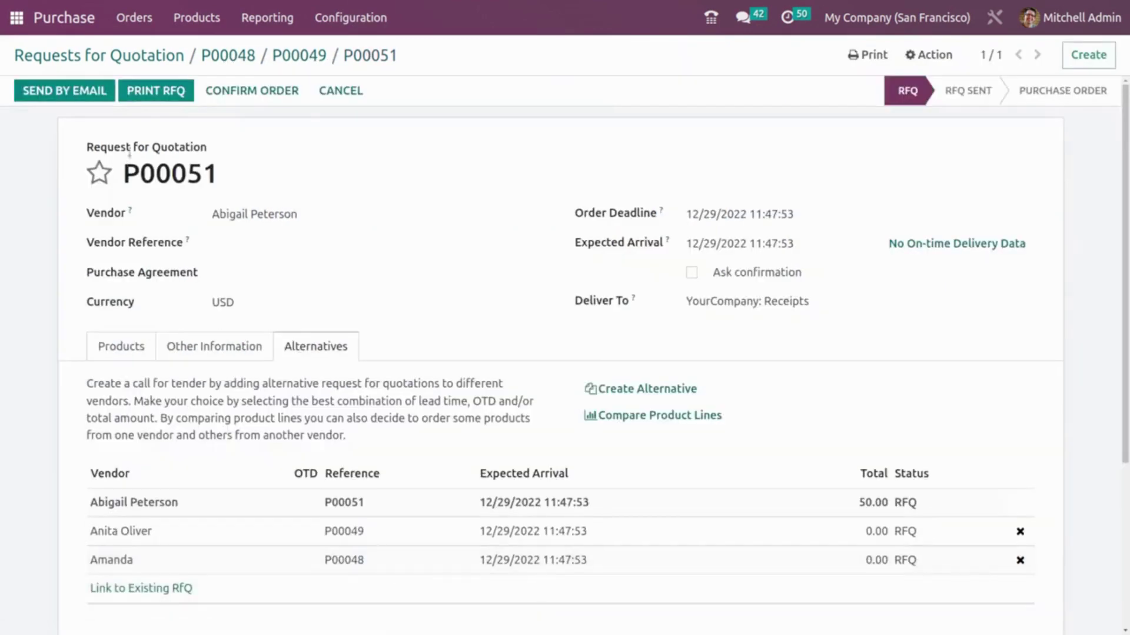
Step: Review the linked alternatives, then confirm request P00051 as a purchase order and cancel its open alternatives
{"action": "scroll", "coordinate": [633, 471], "scroll_direction": "down", "scroll_amount": 2}
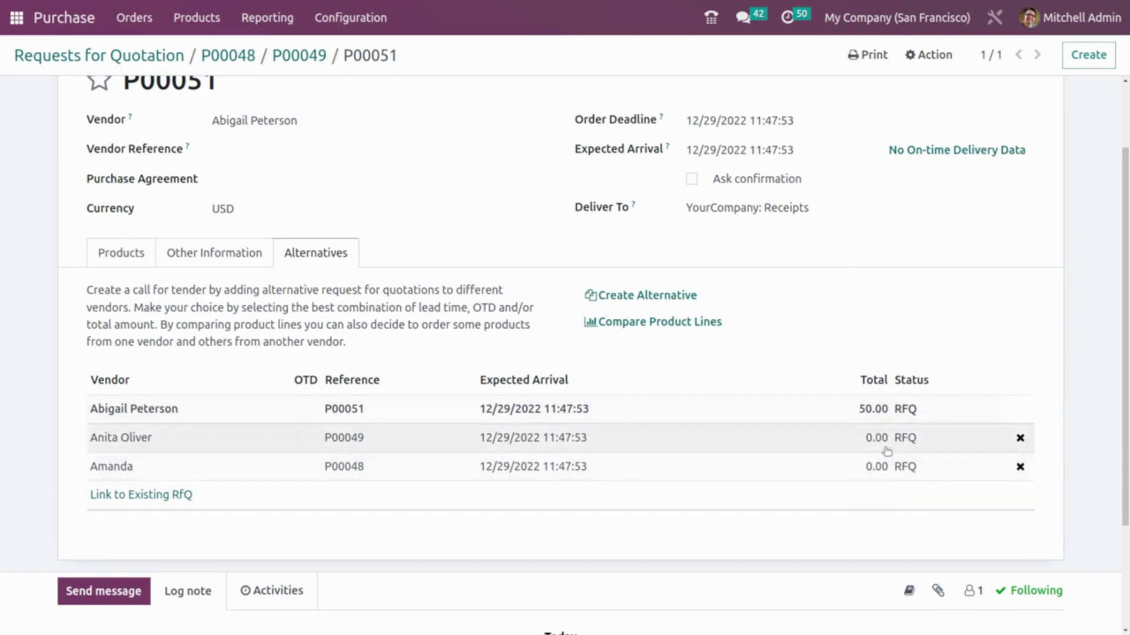
{"action": "left_click", "coordinate": [300, 57]}
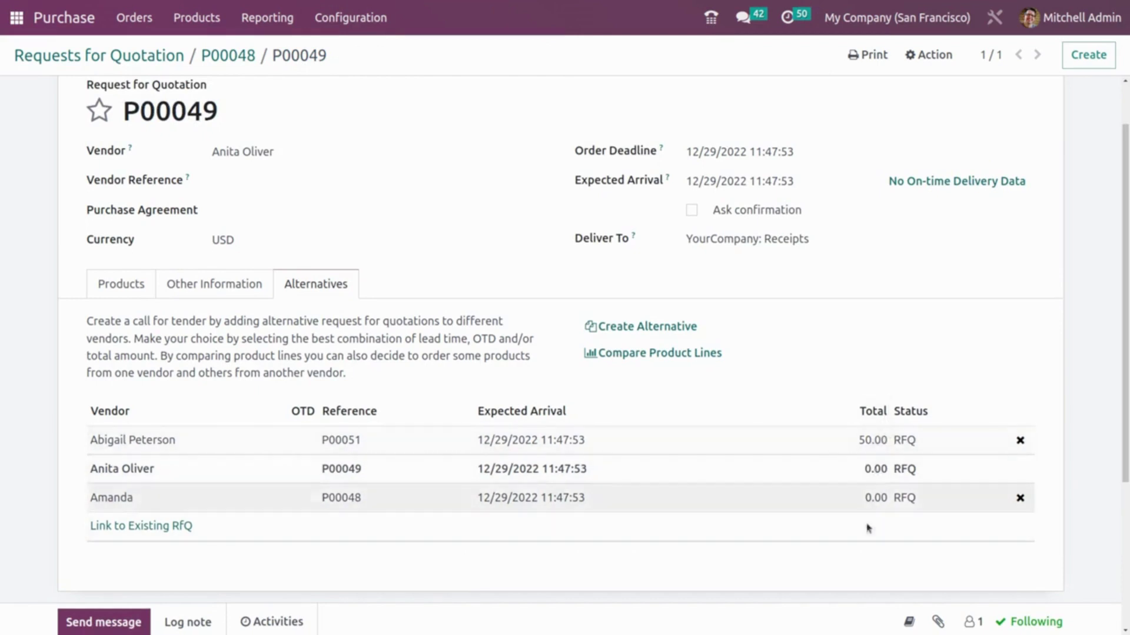
{"action": "left_click", "coordinate": [351, 442]}
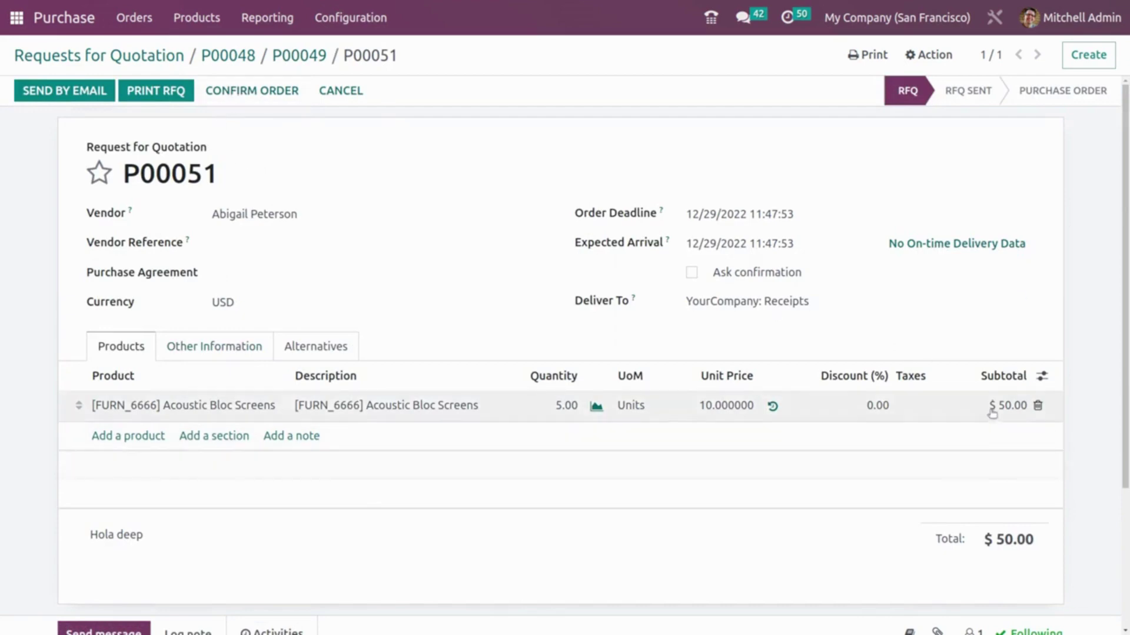
{"action": "left_click", "coordinate": [223, 91]}
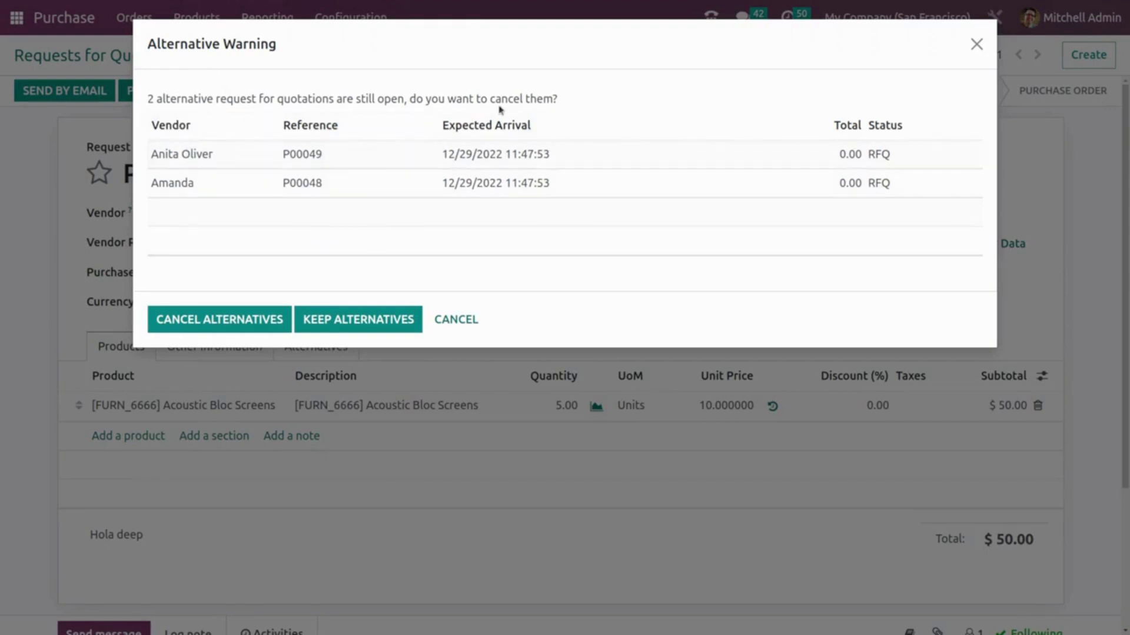
{"action": "left_click", "coordinate": [250, 323]}
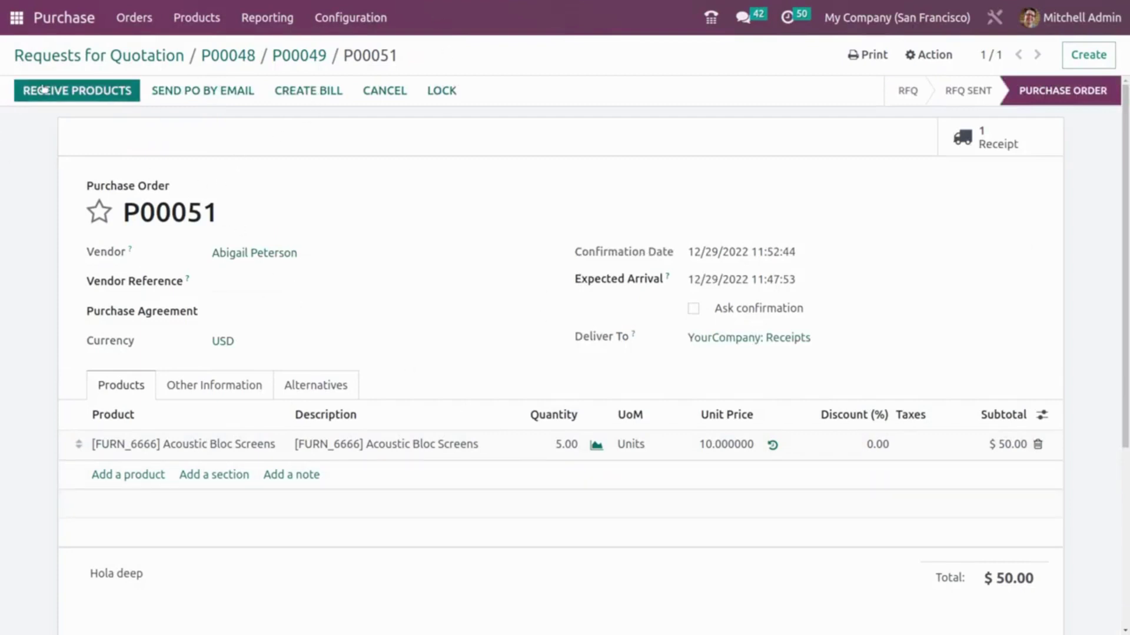
Step: Check the requests for quotation and purchase orders lists for the status of P00051 and its alternatives
{"action": "left_click", "coordinate": [76, 59]}
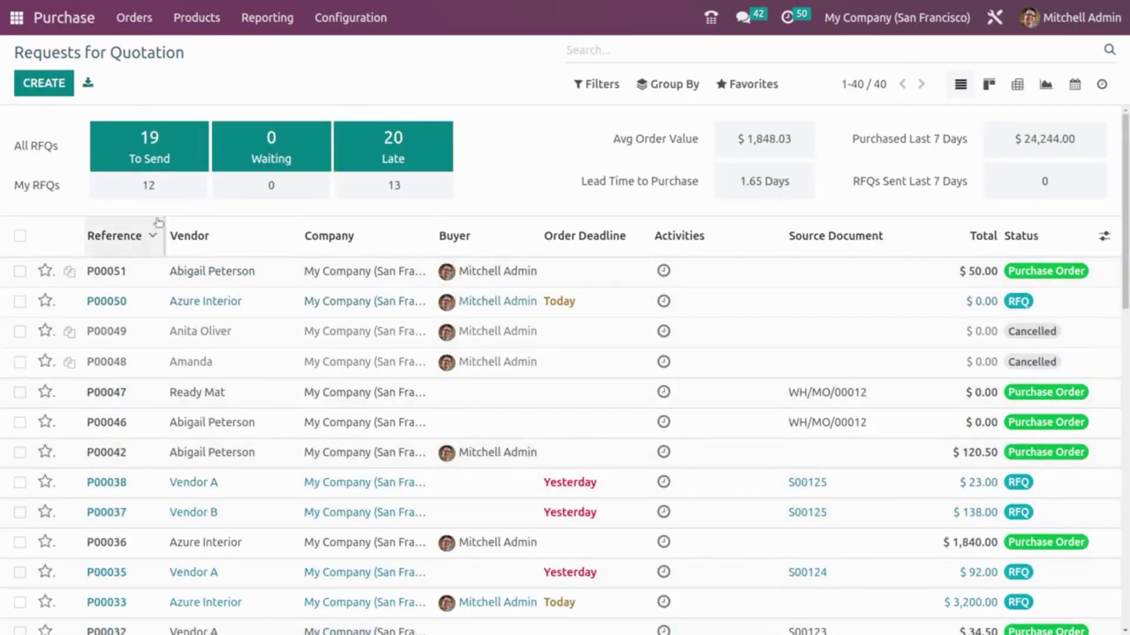
{"action": "left_click", "coordinate": [137, 19]}
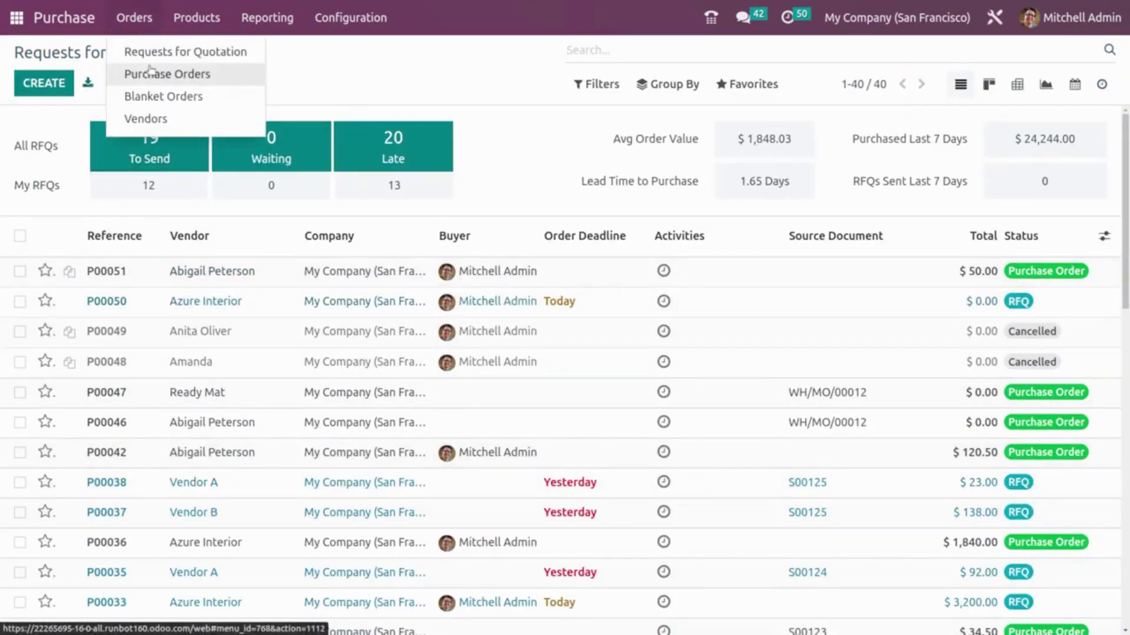
{"action": "left_click", "coordinate": [167, 73]}
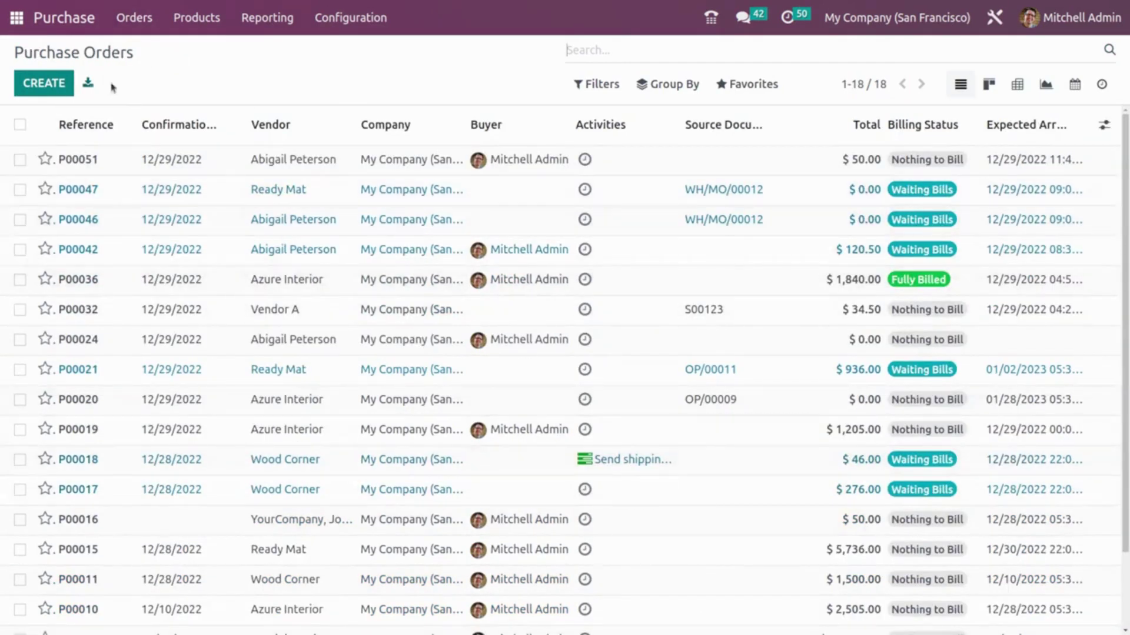
{"action": "left_click", "coordinate": [127, 33]}
{"action": "left_click", "coordinate": [168, 54]}
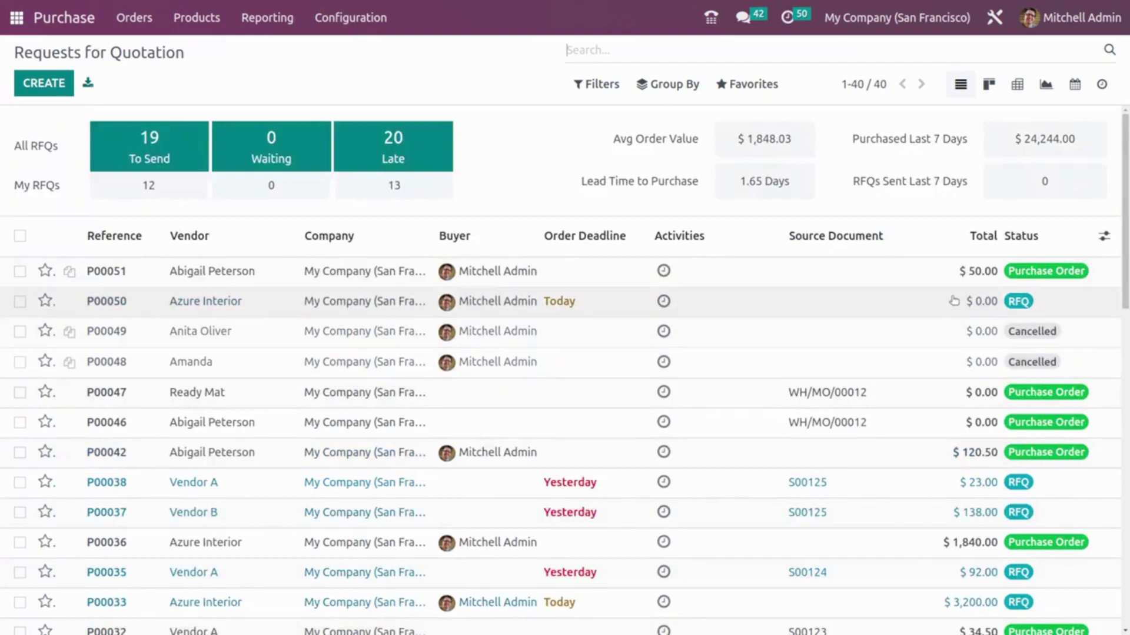
Step: Inspect purchase order P00051's product line and the statuses of its alternatives
{"action": "left_click", "coordinate": [956, 274]}
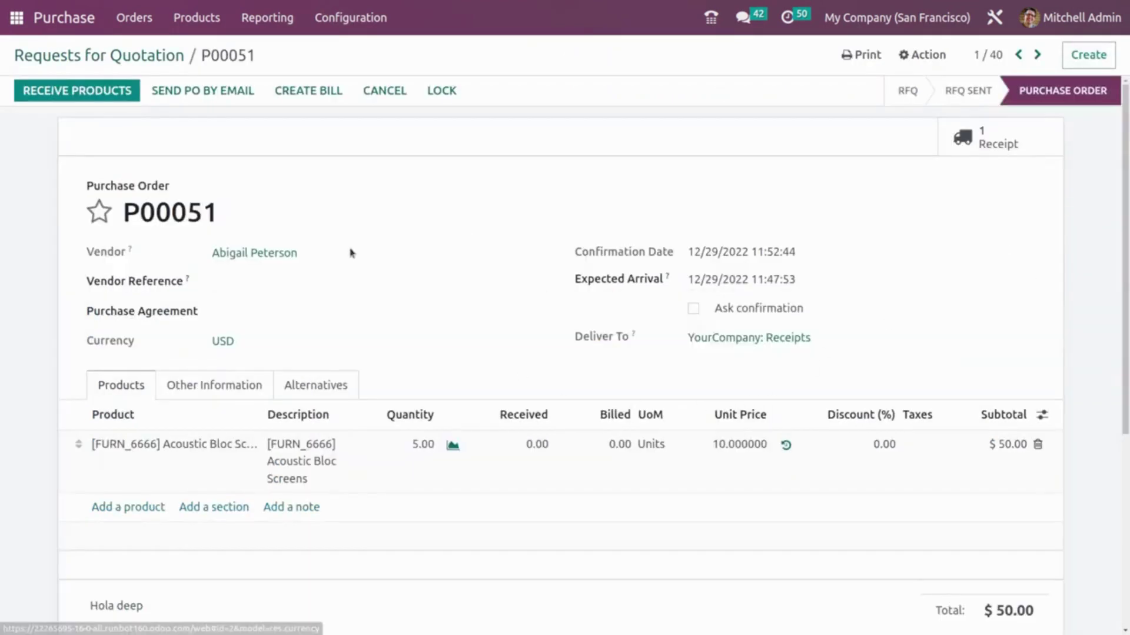
{"action": "scroll", "coordinate": [355, 253], "scroll_direction": "down", "scroll_amount": 1}
{"action": "scroll", "coordinate": [795, 537], "scroll_direction": "up", "scroll_amount": 1}
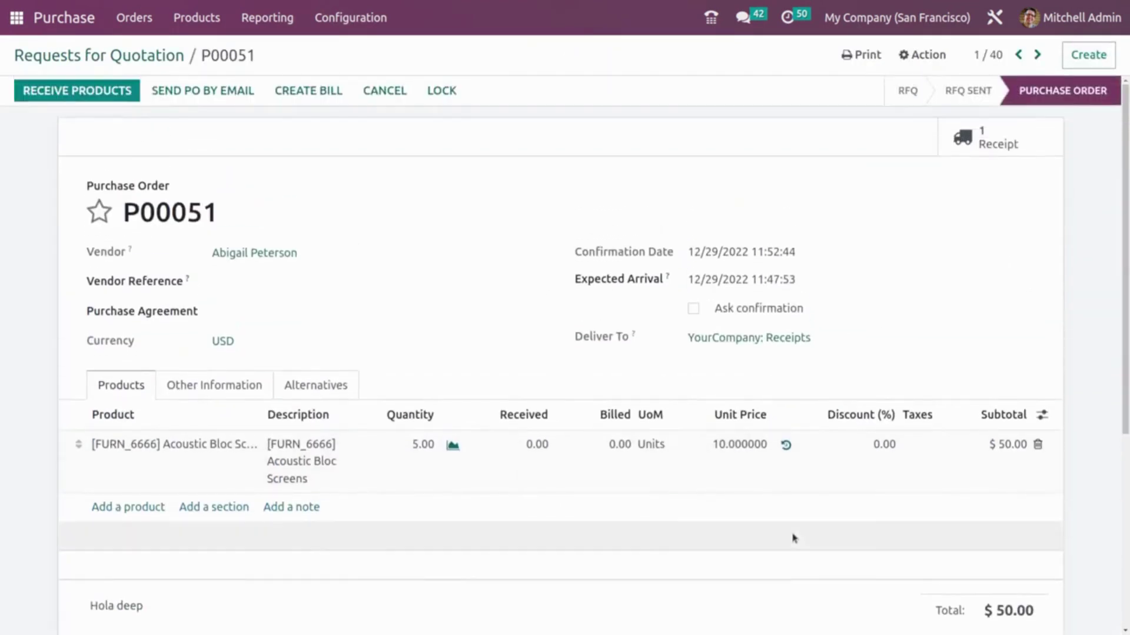
{"action": "left_click", "coordinate": [336, 378]}
{"action": "scroll", "coordinate": [698, 448], "scroll_direction": "down", "scroll_amount": 2}
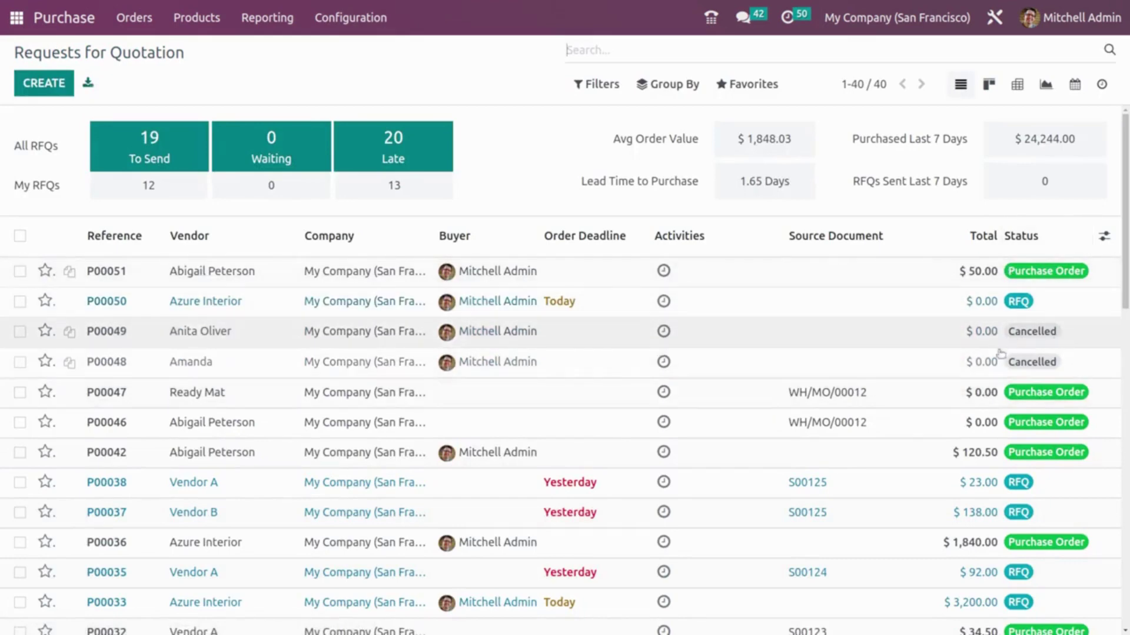
{"action": "left_click", "coordinate": [591, 267]}
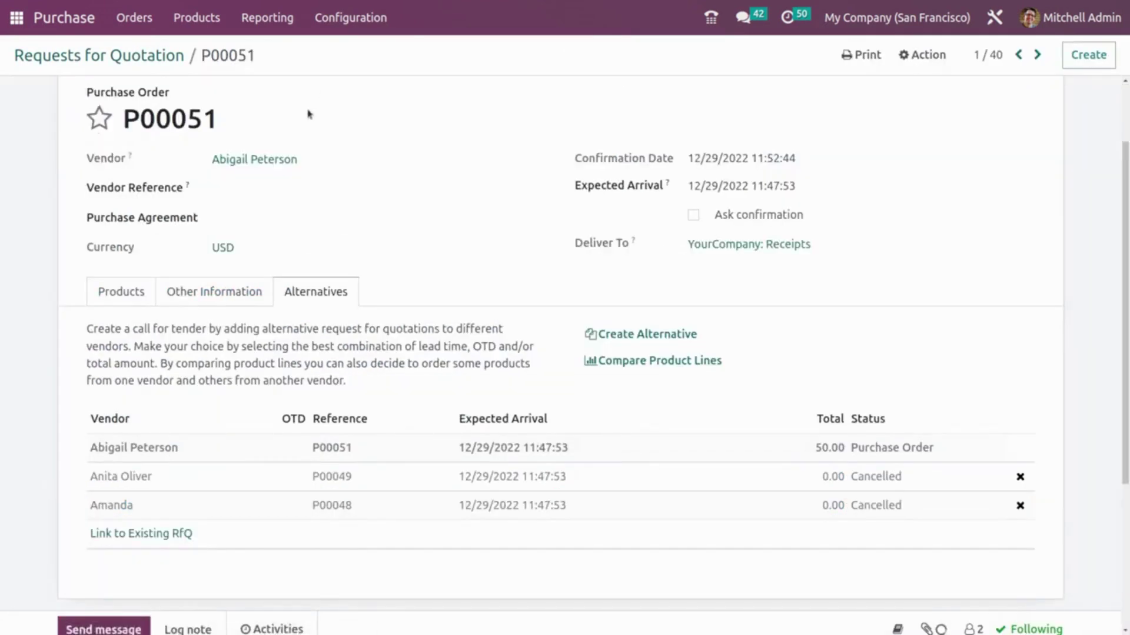
Step: Receive the products of purchase order P00051, validating the receipt with the full quantities, and return to the order
{"action": "left_click", "coordinate": [109, 97]}
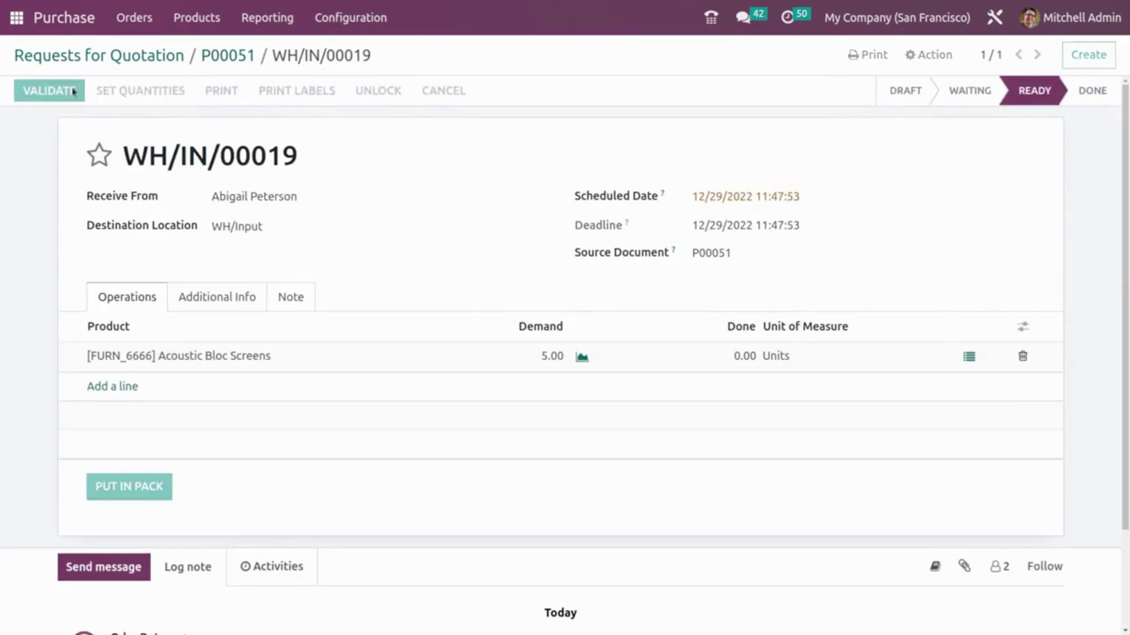
{"action": "left_click", "coordinate": [74, 92]}
{"action": "left_click", "coordinate": [174, 168]}
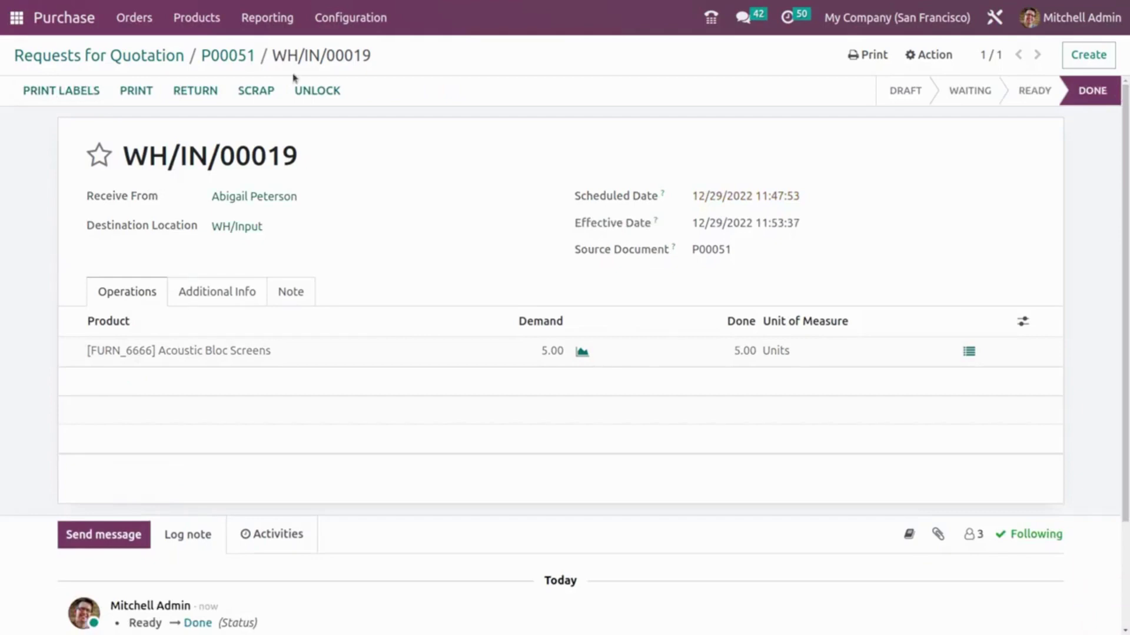
{"action": "left_click", "coordinate": [230, 57]}
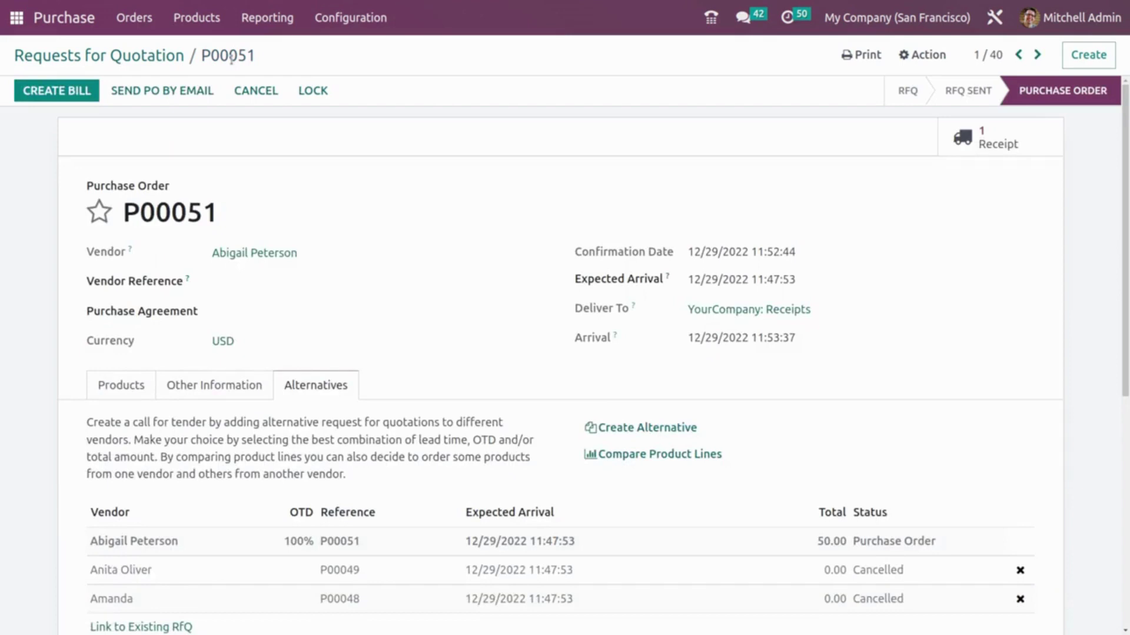
Step: Create a new blanket order and open the record of its Blanket Order agreement type
{"action": "left_click", "coordinate": [147, 29]}
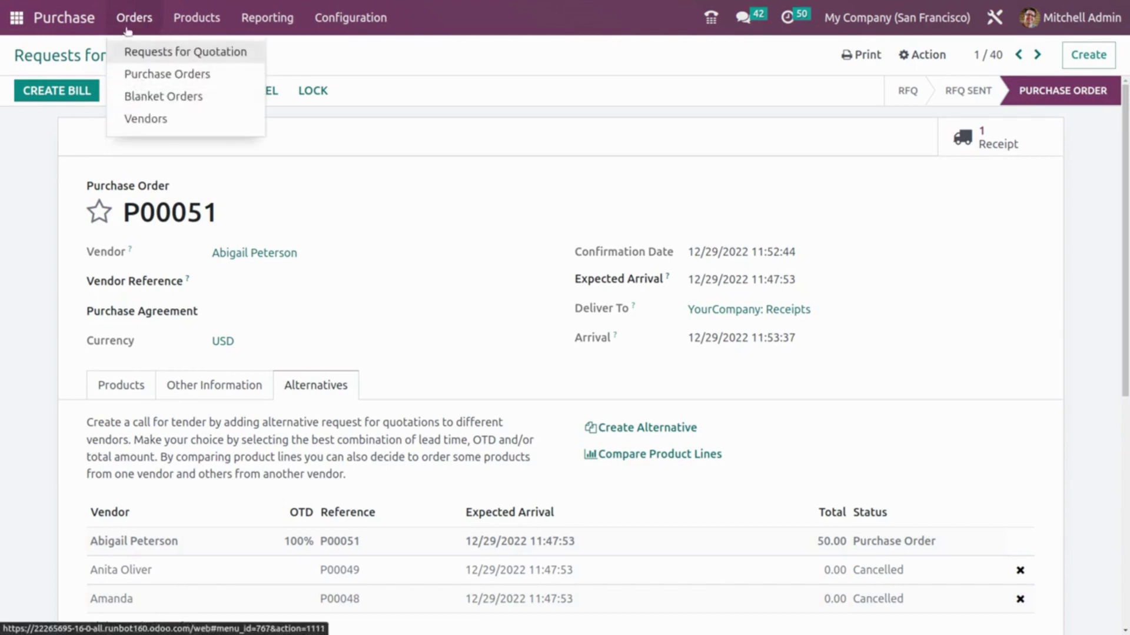
{"action": "left_click", "coordinate": [157, 96]}
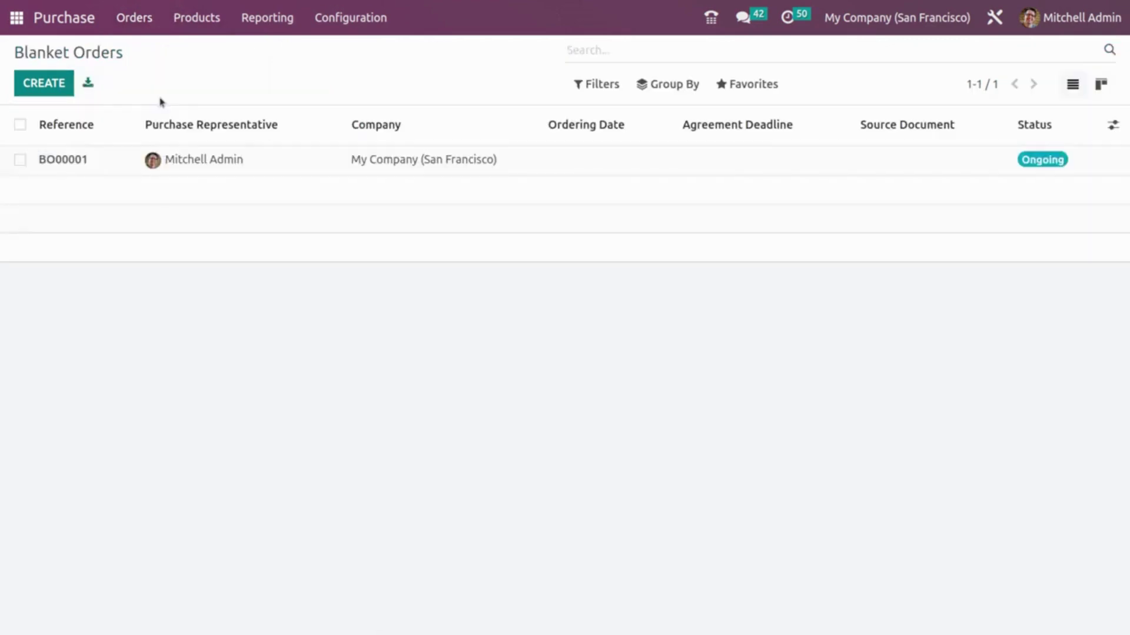
{"action": "left_click", "coordinate": [59, 93]}
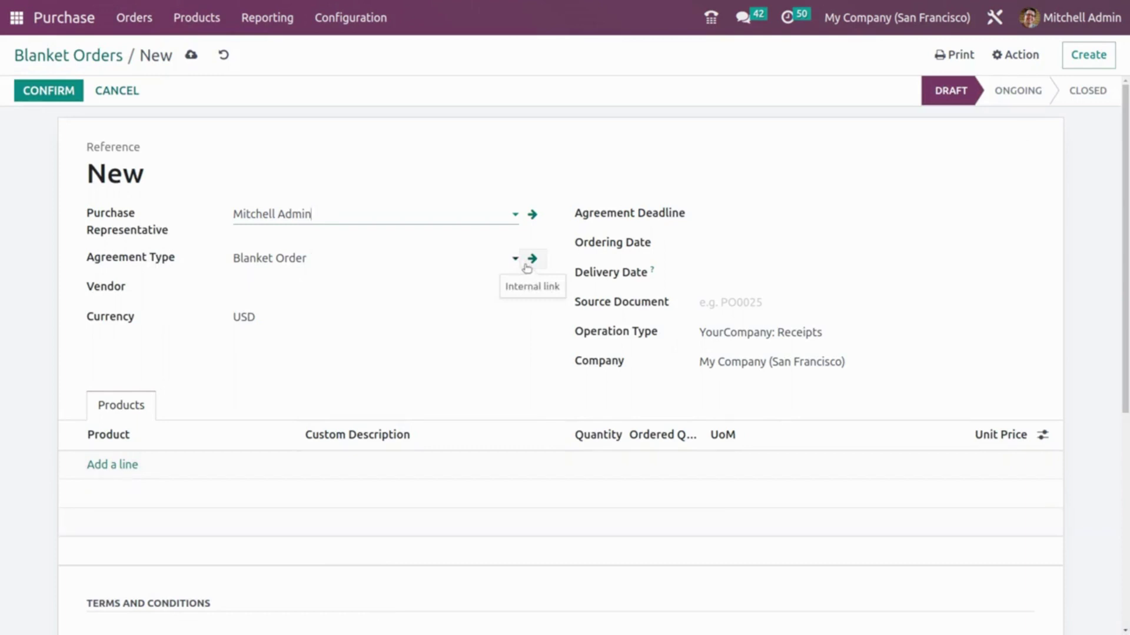
{"action": "left_click", "coordinate": [370, 257]}
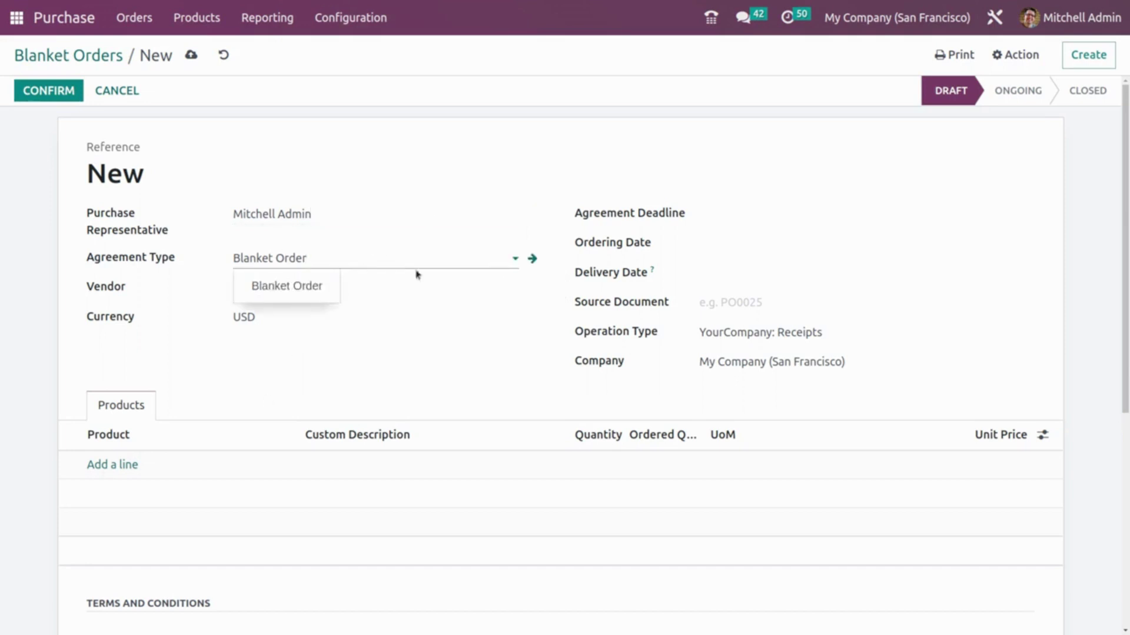
{"action": "left_click", "coordinate": [533, 259]}
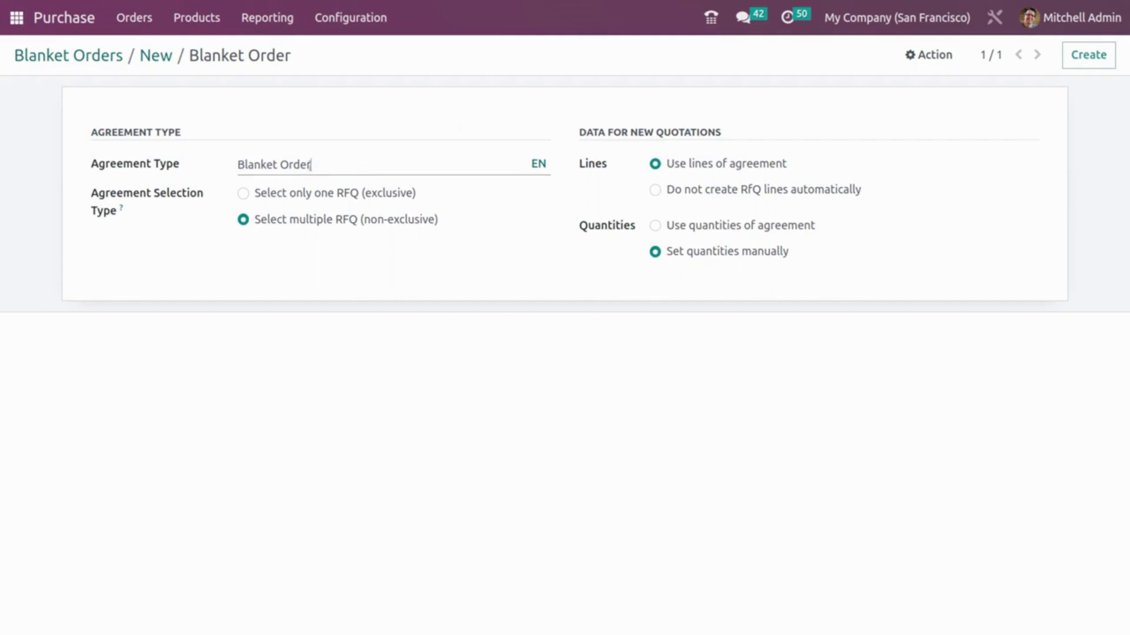
Step: Rename the agreement type to "call for tender" with exclusive single-RFQ selection and quantities of agreement, save it and return to the new order
{"action": "left_click_drag", "start_coordinate": [310, 165], "coordinate": [210, 168]}
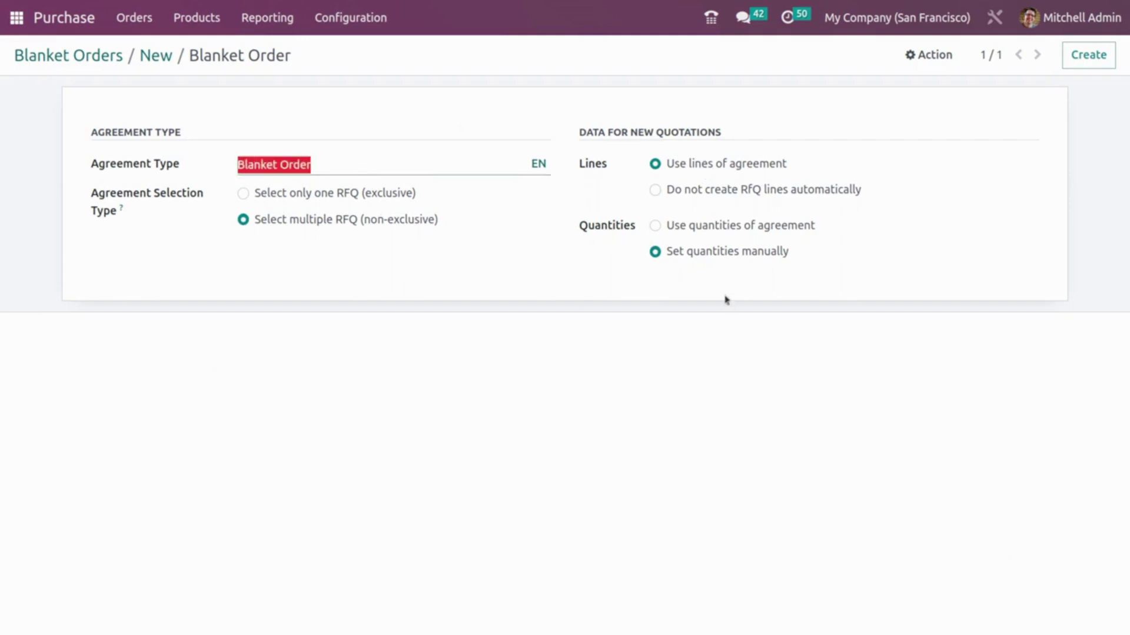
{"action": "left_click", "coordinate": [394, 170]}
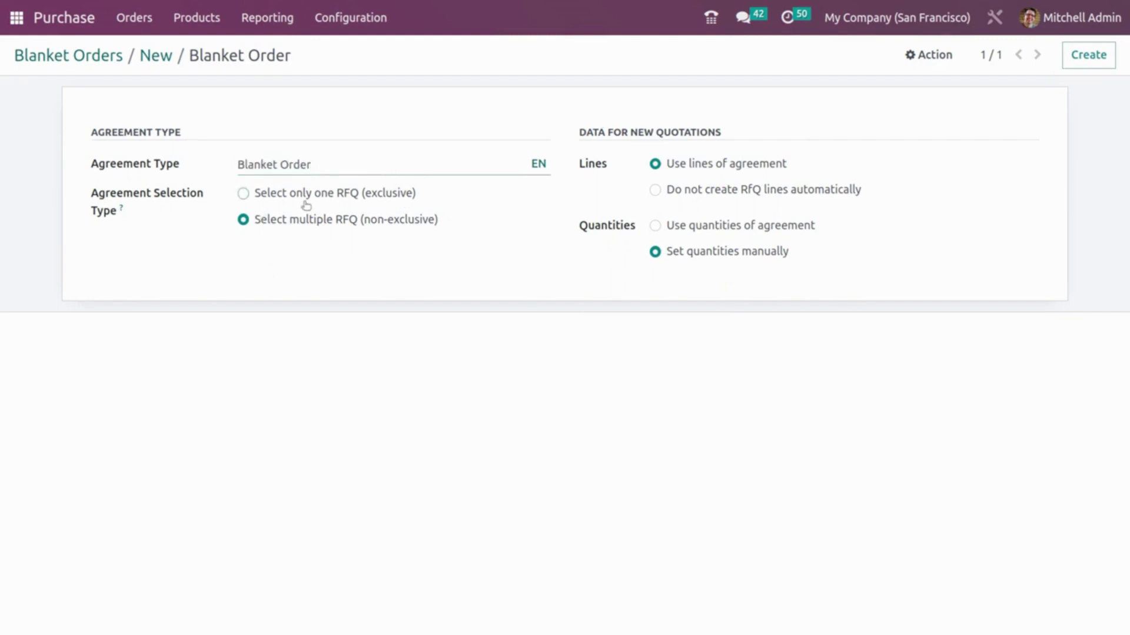
{"action": "left_click_drag", "start_coordinate": [330, 167], "coordinate": [232, 174]}
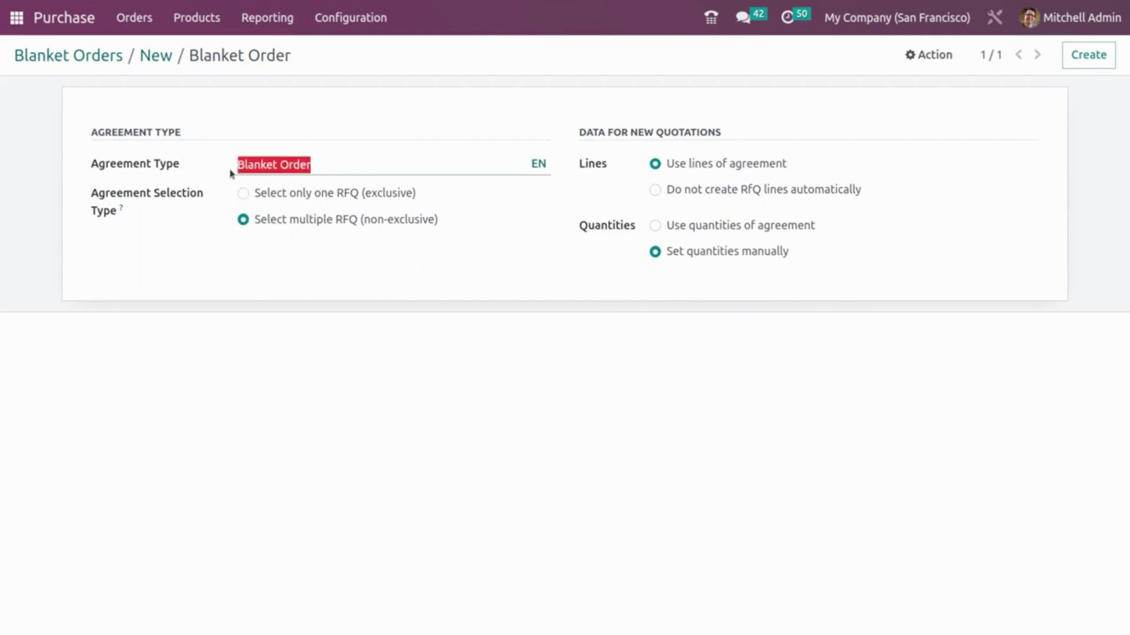
{"action": "type", "text": "call for tender"}
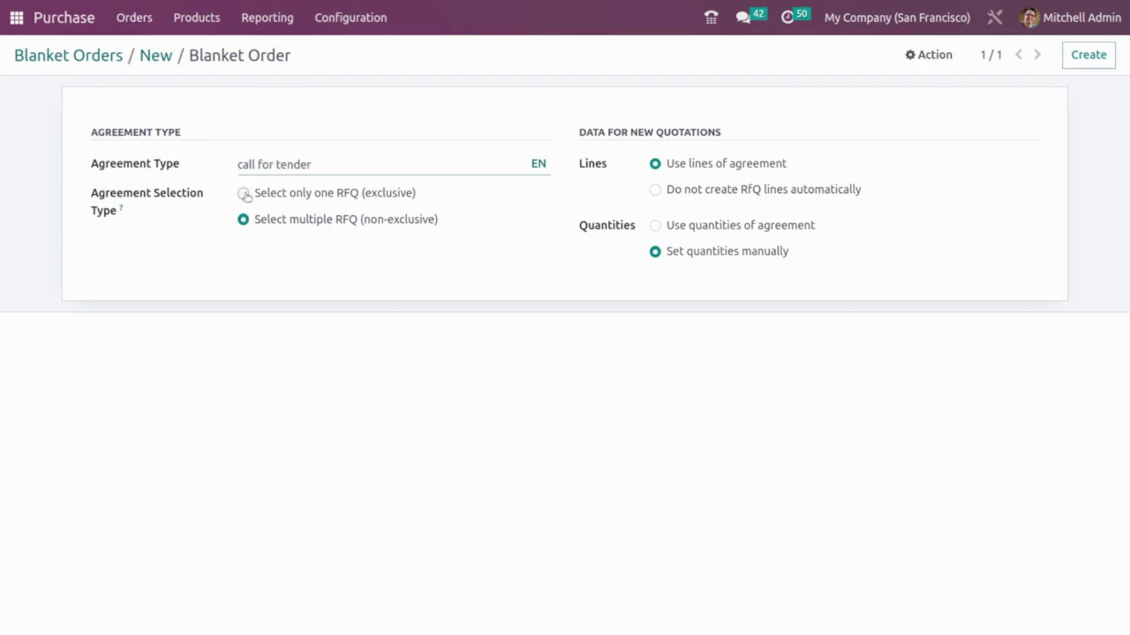
{"action": "left_click", "coordinate": [244, 194]}
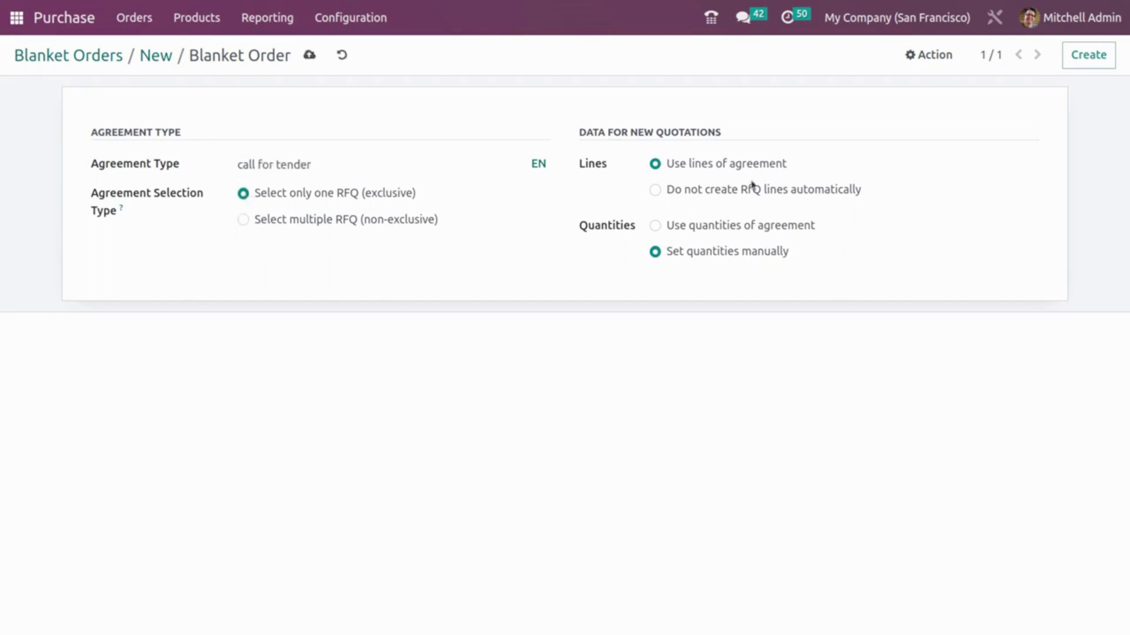
{"action": "left_click", "coordinate": [655, 225]}
{"action": "left_click", "coordinate": [309, 55]}
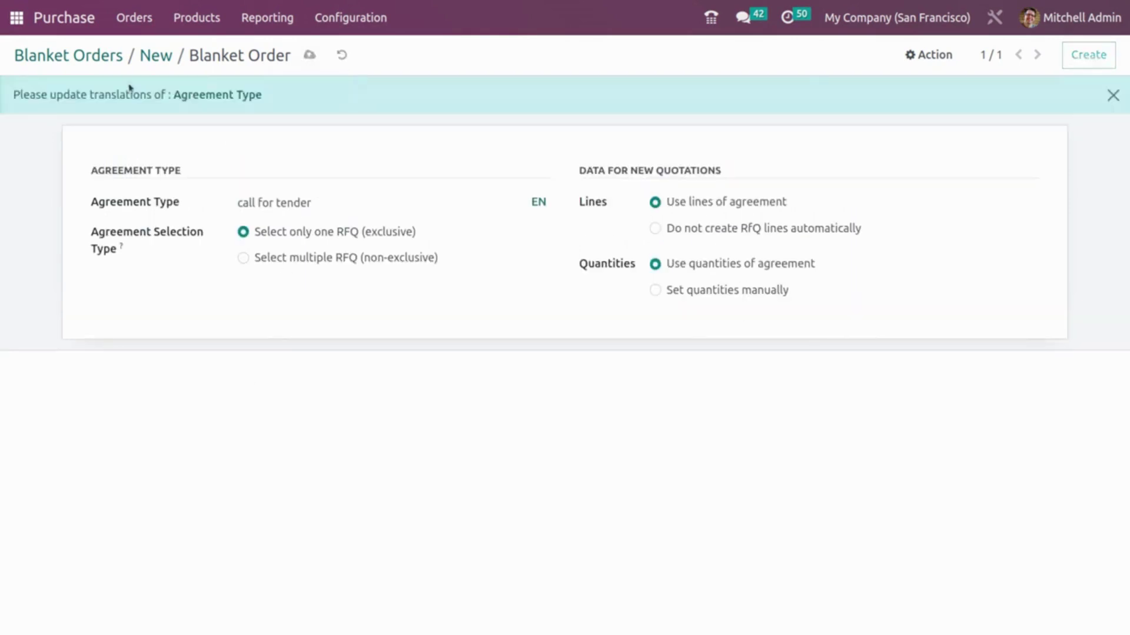
{"action": "left_click", "coordinate": [155, 56]}
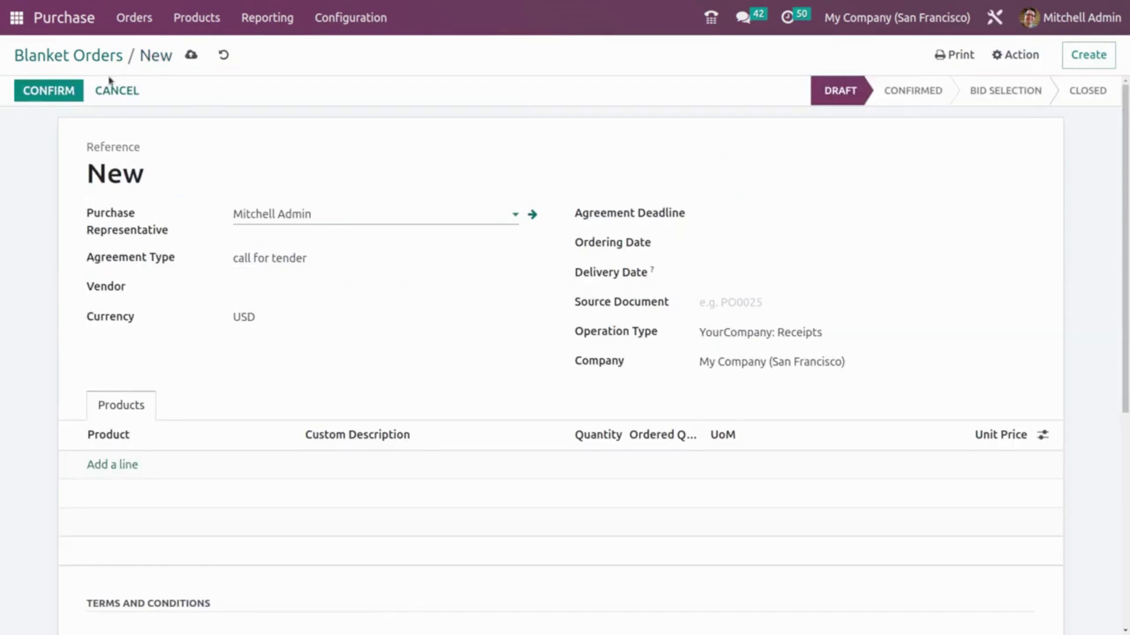
Step: Add a product line for [CONS_0001] Whiteboard Pen with quantity 10 and unit price 5 to the agreement
{"action": "left_click", "coordinate": [125, 465]}
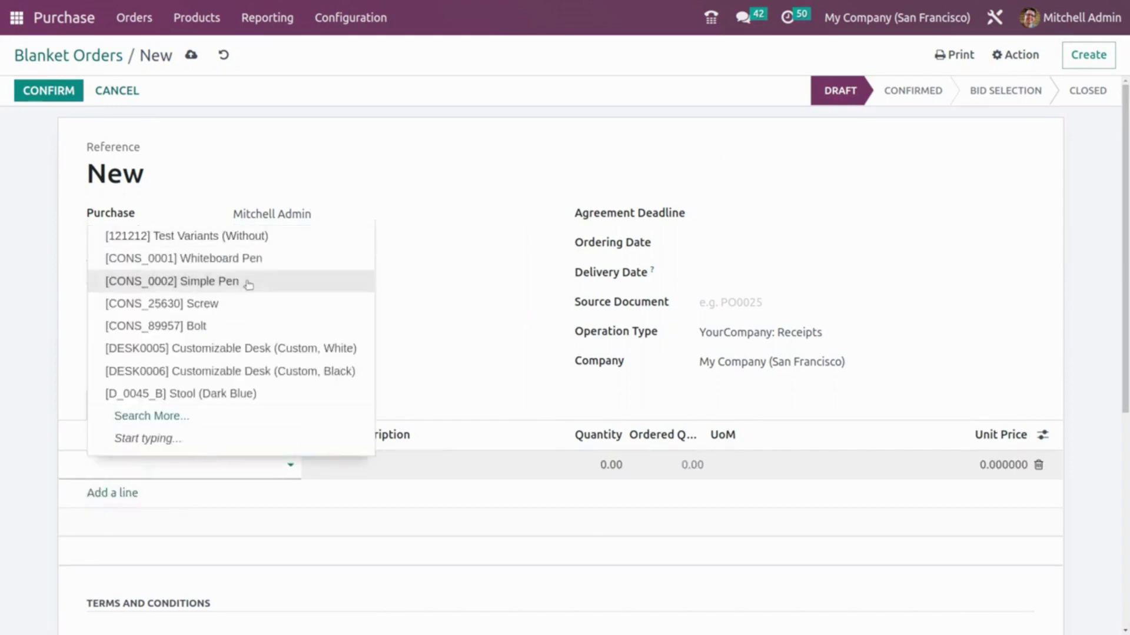
{"action": "left_click", "coordinate": [254, 259]}
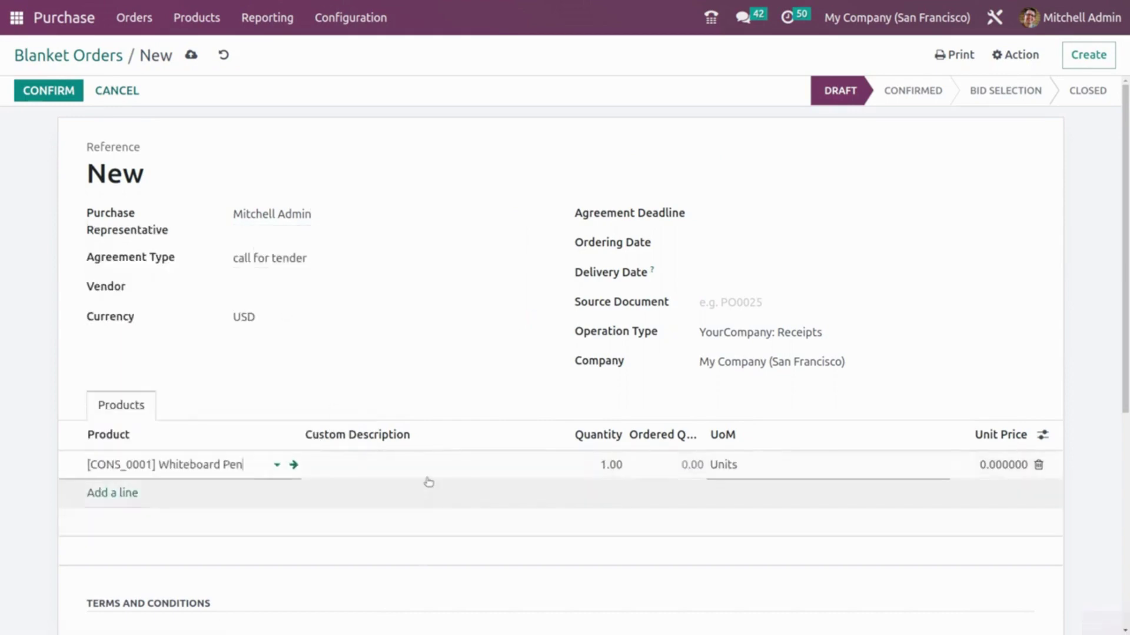
{"action": "left_click", "coordinate": [615, 466]}
{"action": "type", "text": "10"}
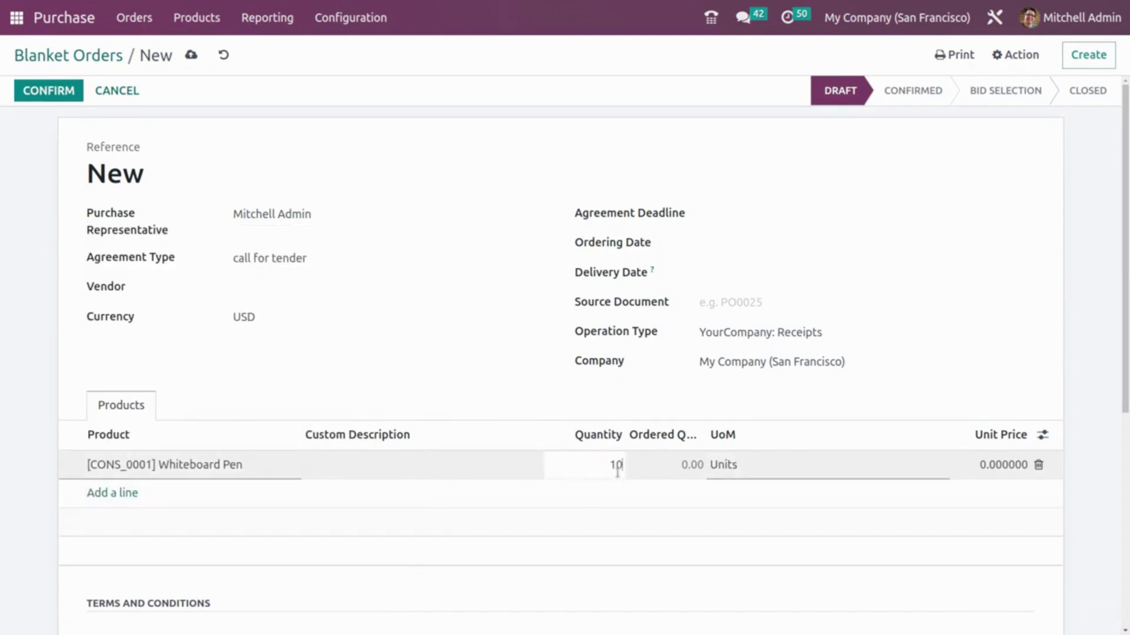
{"action": "left_click", "coordinate": [994, 462]}
{"action": "type", "text": "5"}
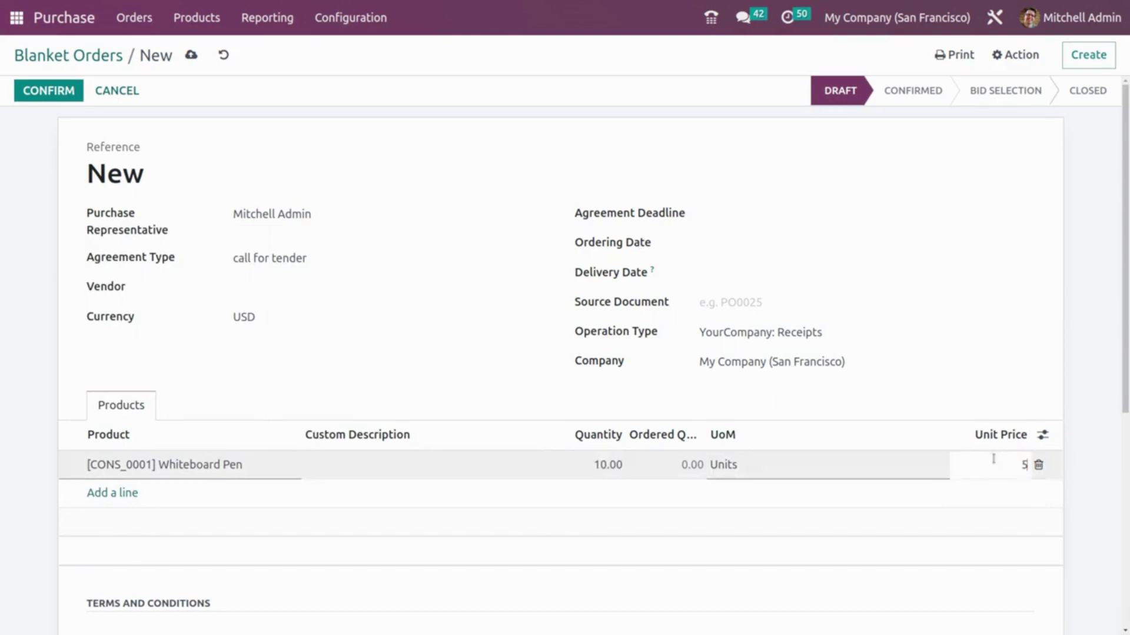
{"action": "left_click", "coordinate": [971, 408]}
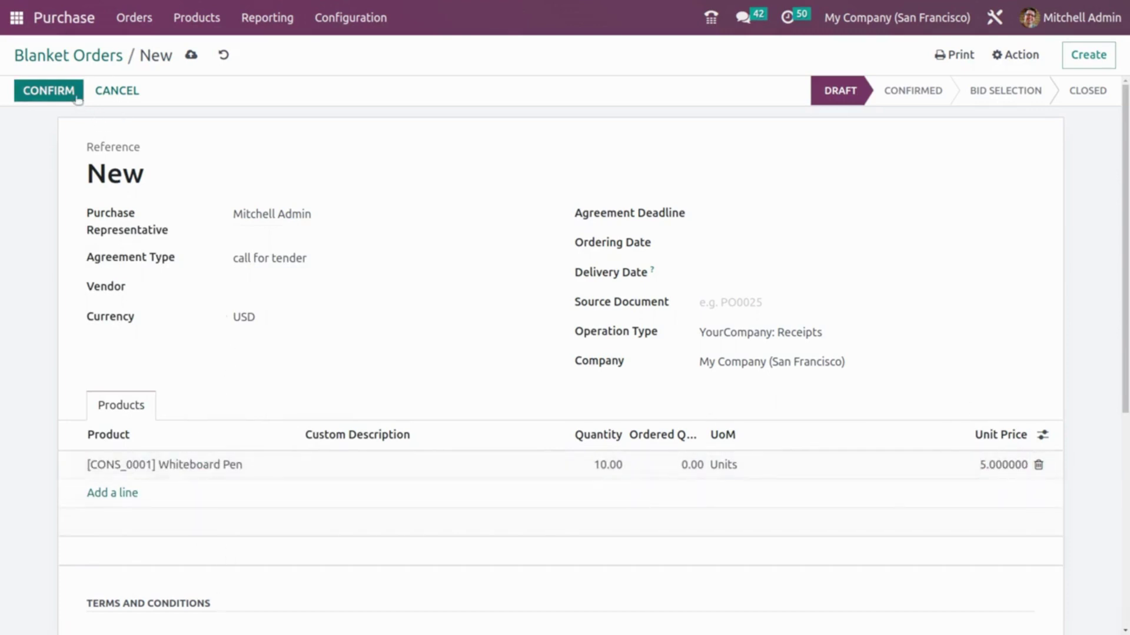
Step: Confirm the call for tender agreement and start a new quotation from it
{"action": "left_click", "coordinate": [49, 90]}
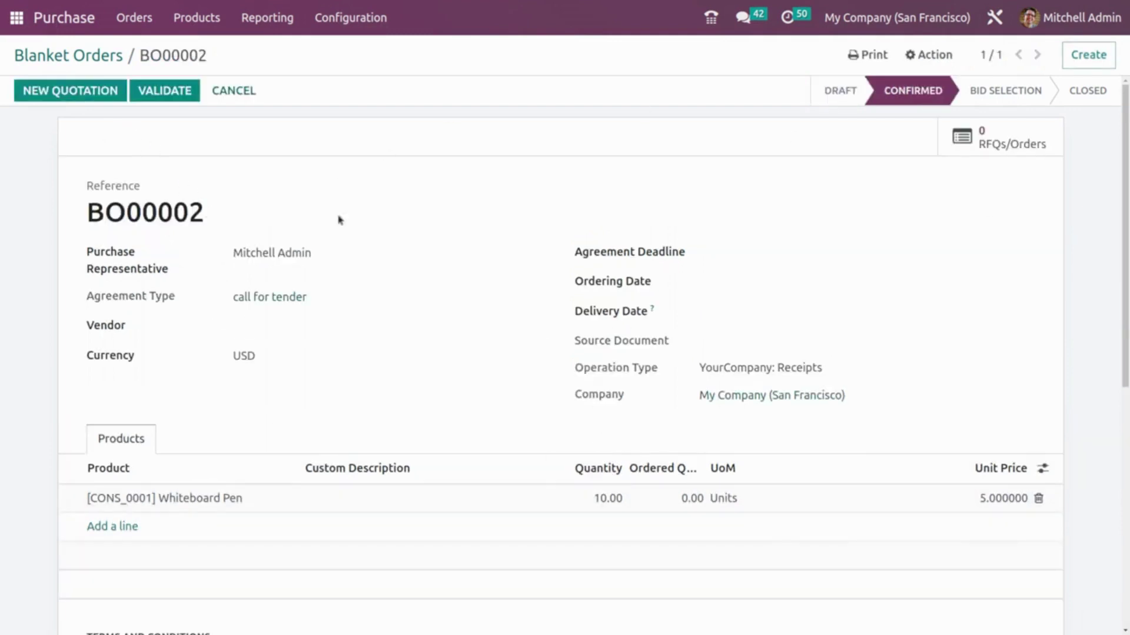
{"action": "left_click", "coordinate": [48, 96]}
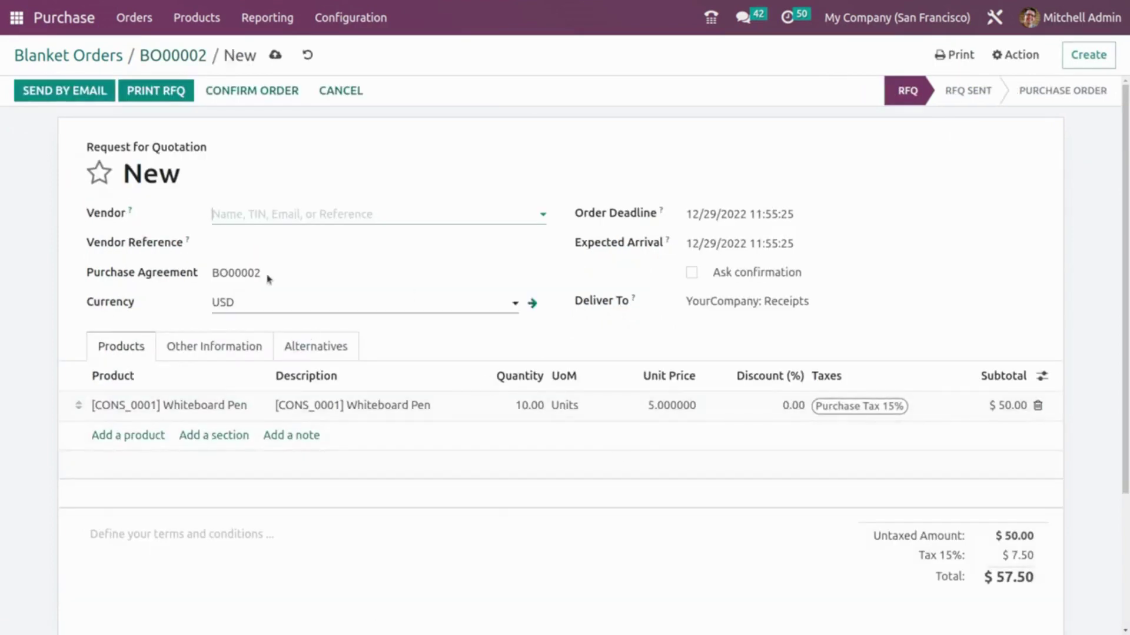
Step: Select an individual contact as the vendor for the new quotation and send the request to that vendor by email
{"action": "left_click", "coordinate": [279, 211]}
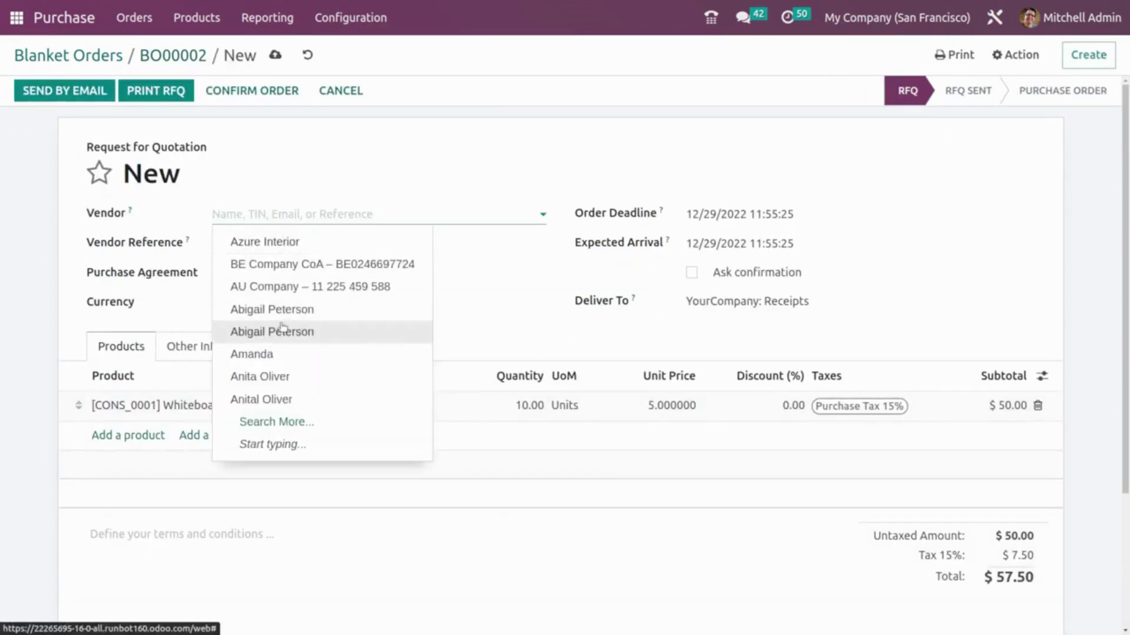
{"action": "left_click", "coordinate": [308, 331]}
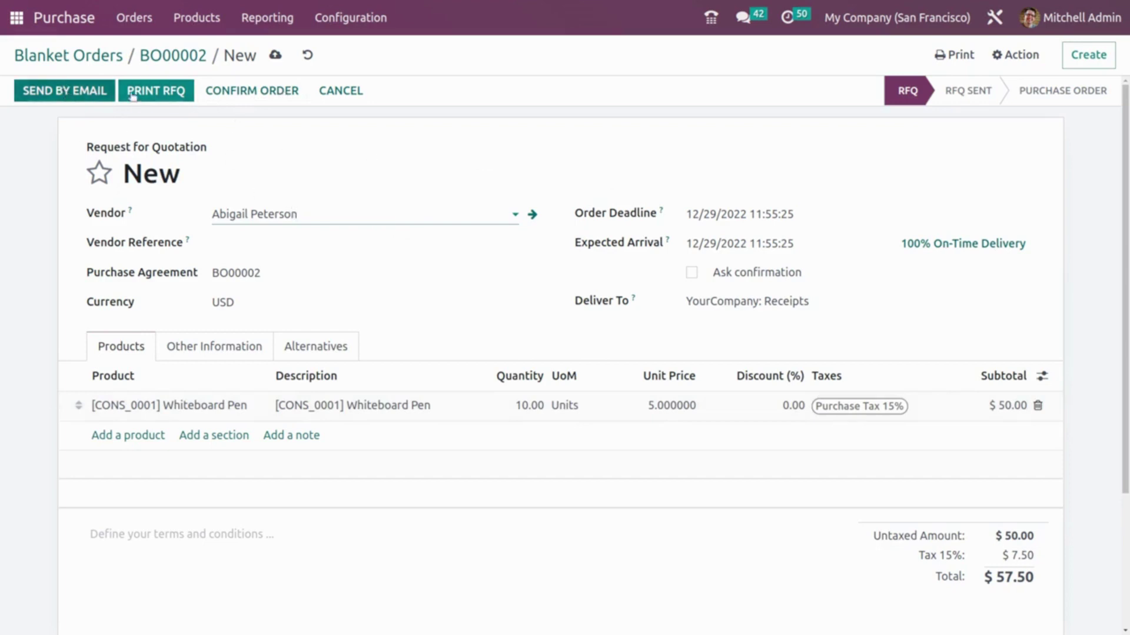
{"action": "left_click", "coordinate": [101, 92]}
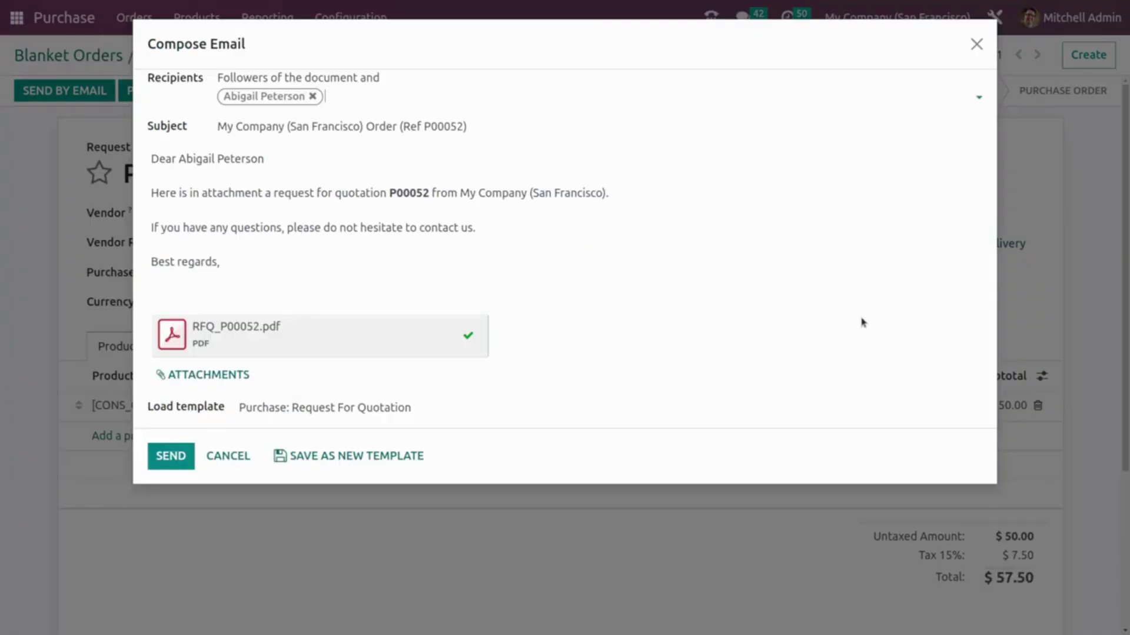
{"action": "left_click", "coordinate": [174, 460]}
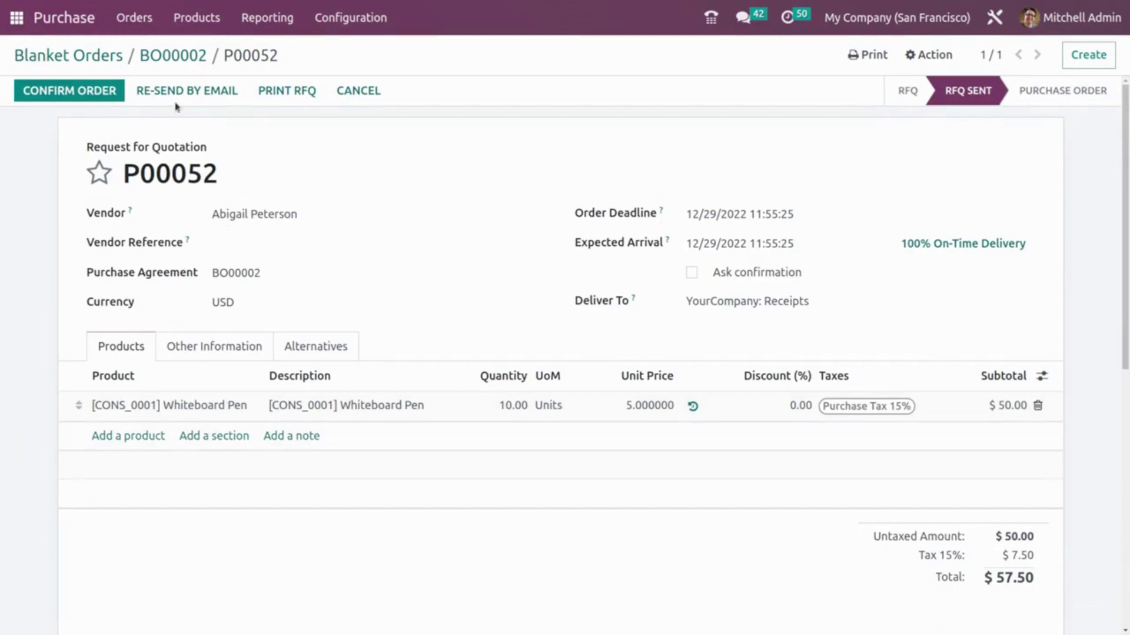
Step: Start another quotation from agreement BO00002 and select an individual contact as its vendor
{"action": "left_click", "coordinate": [165, 59]}
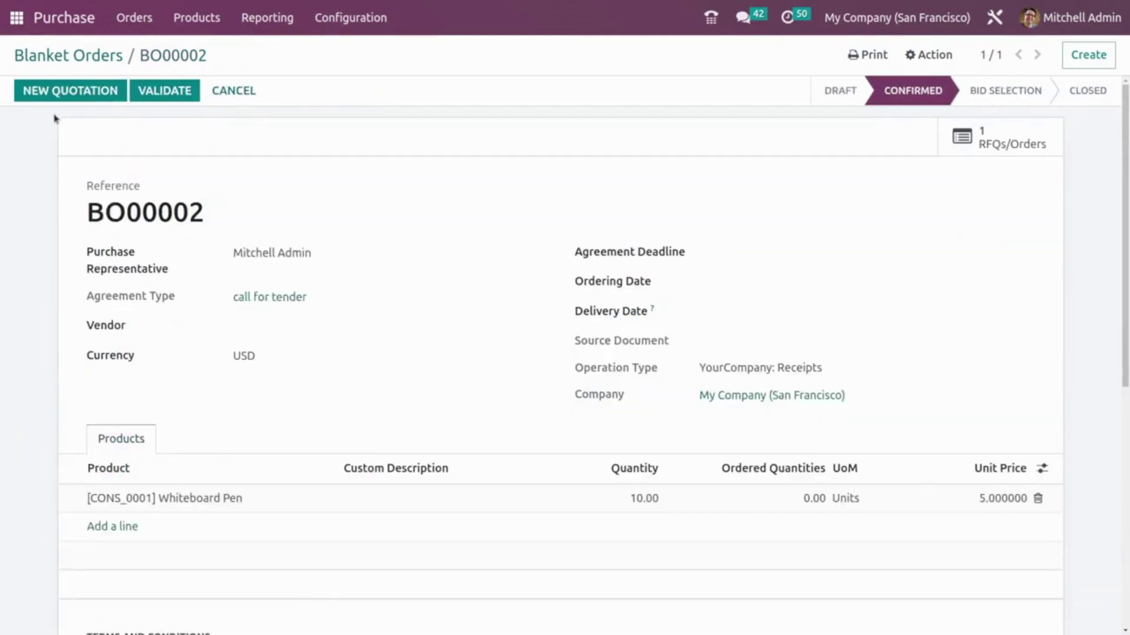
{"action": "left_click", "coordinate": [68, 91]}
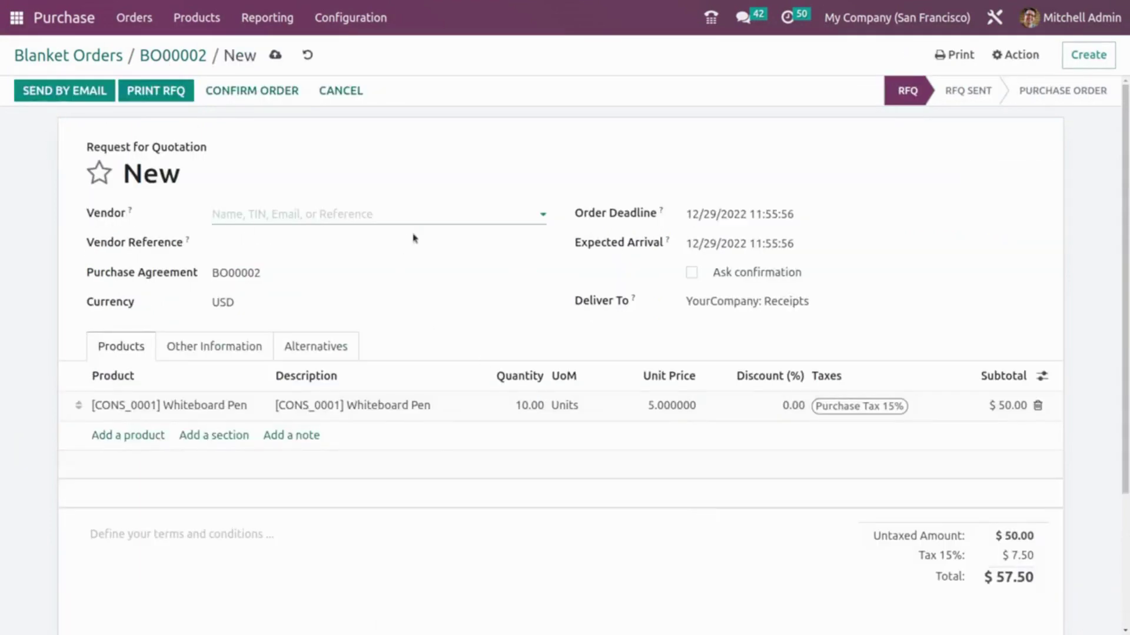
{"action": "left_click", "coordinate": [431, 215]}
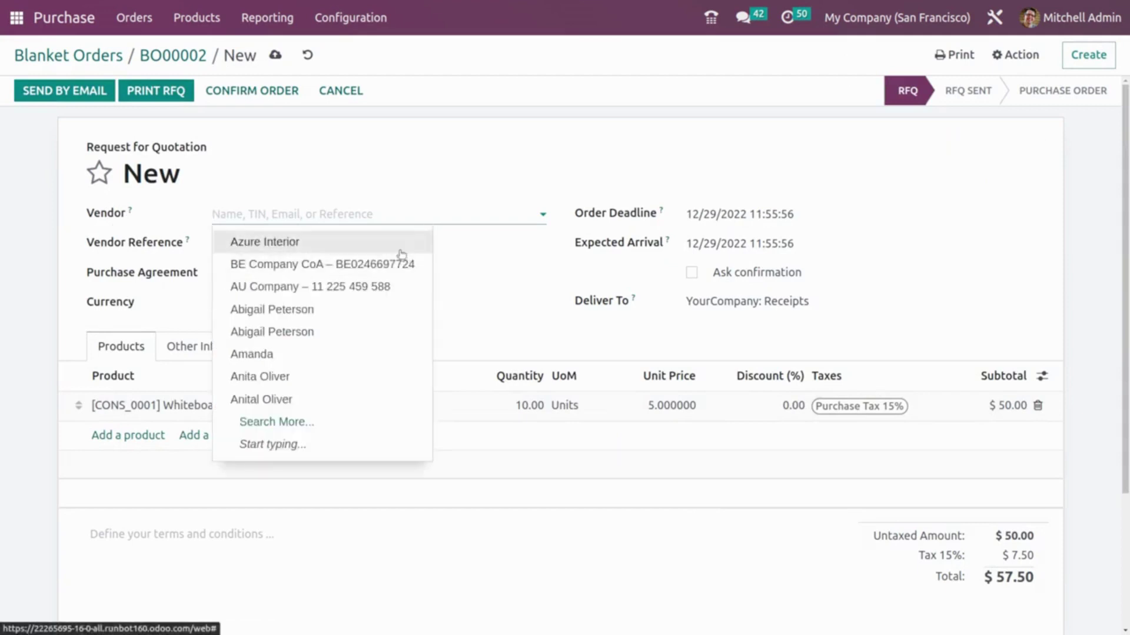
{"action": "left_click", "coordinate": [337, 310]}
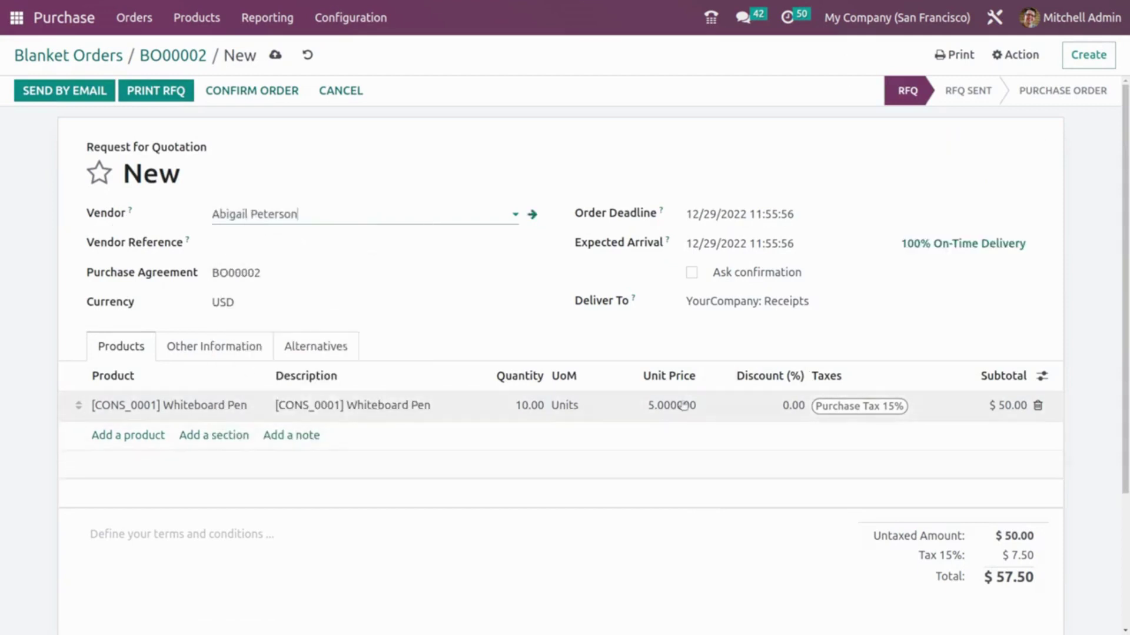
Step: Set the Whiteboard Pen unit price to 10 and email the request for quotation to the vendor
{"action": "left_click", "coordinate": [665, 405]}
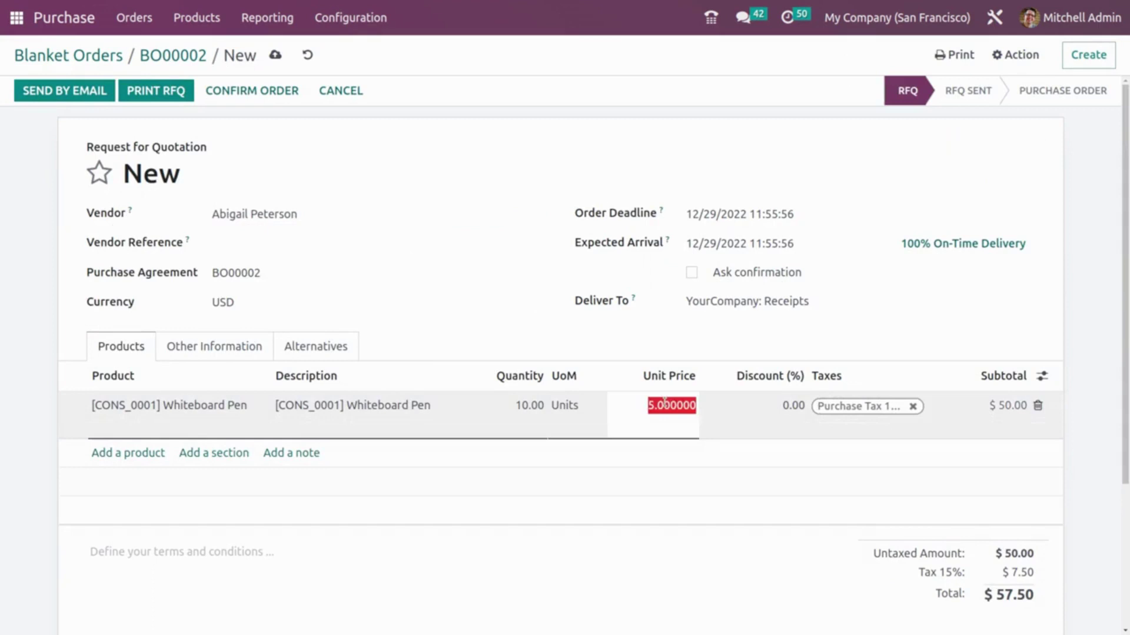
{"action": "type", "text": "10"}
{"action": "left_click", "coordinate": [648, 383]}
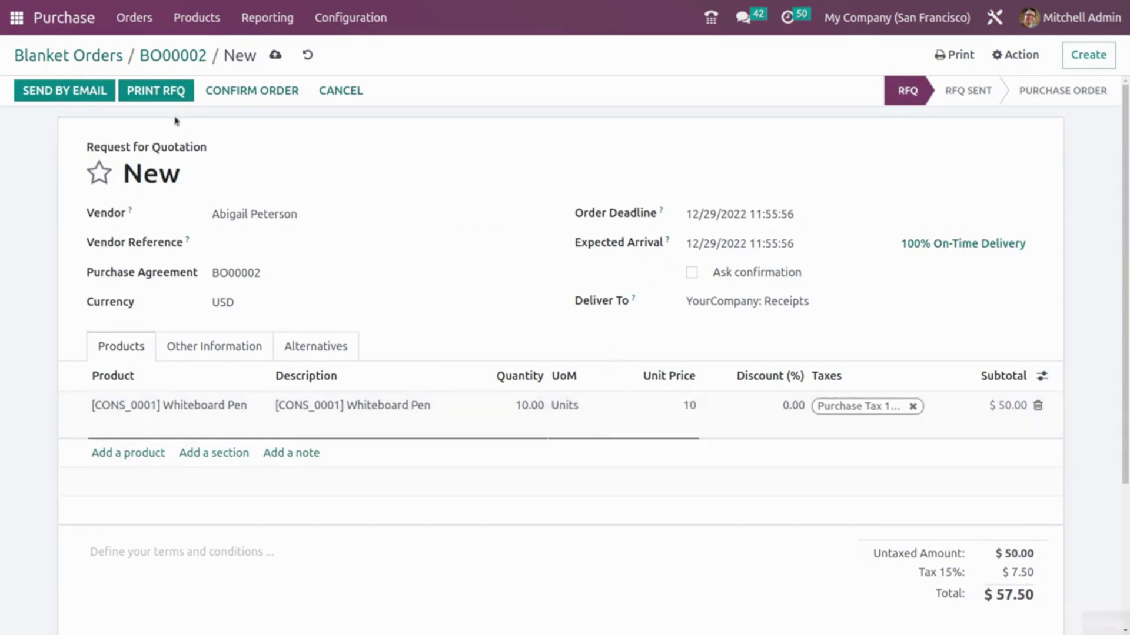
{"action": "left_click", "coordinate": [99, 96]}
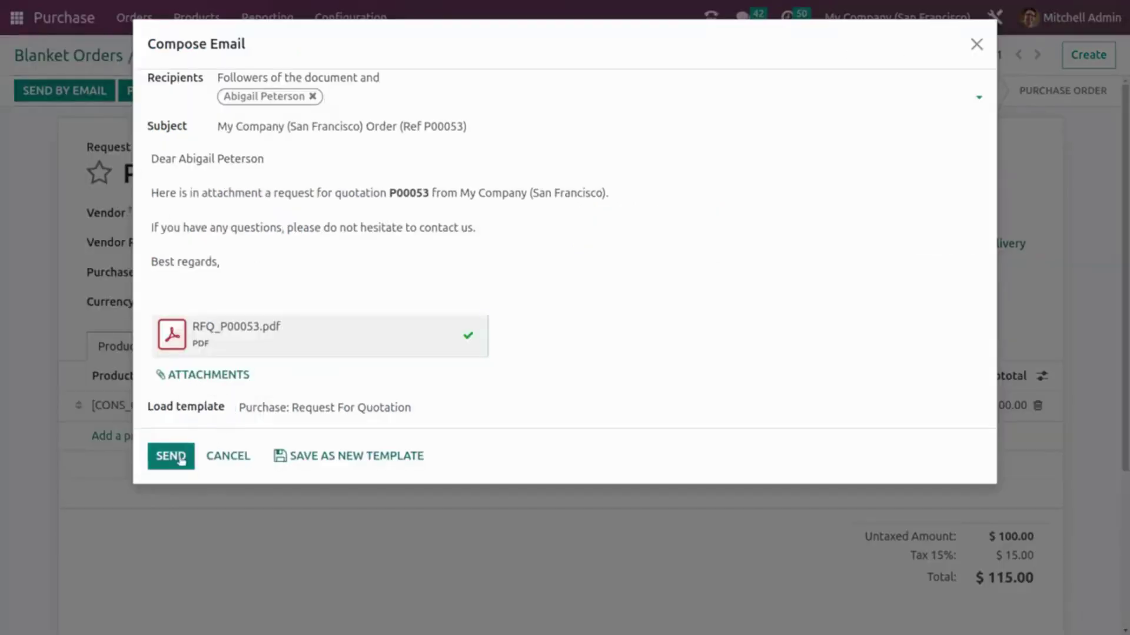
{"action": "left_click", "coordinate": [180, 460]}
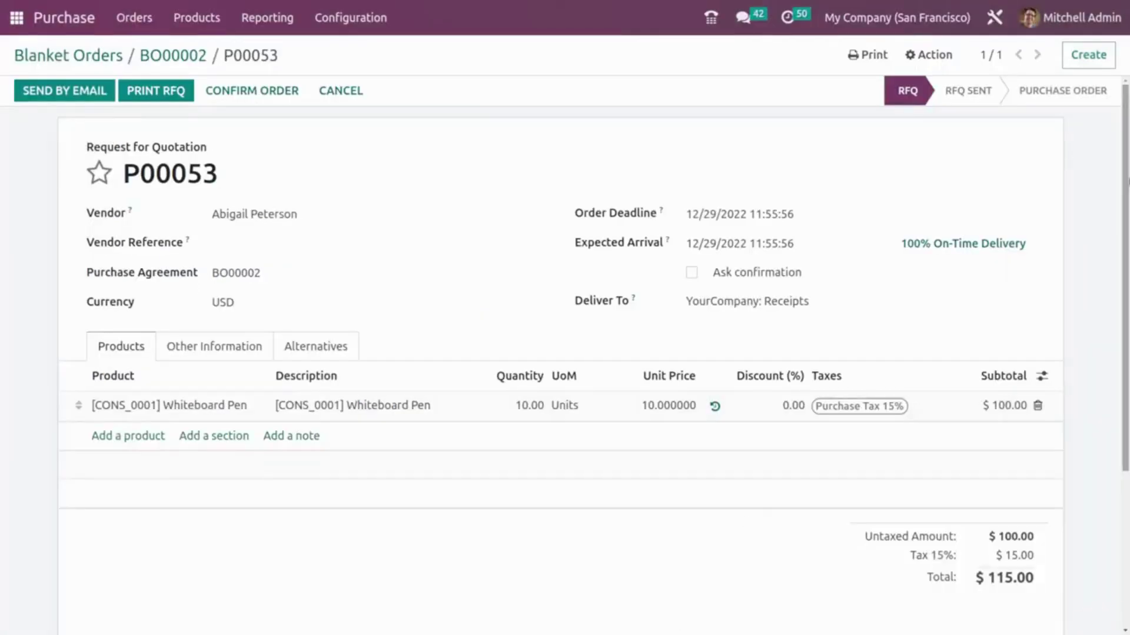
Step: Create a third quotation from agreement BO00002 for a different individual vendor with a Whiteboard Pen unit price of 2, and save it
{"action": "left_click", "coordinate": [182, 58]}
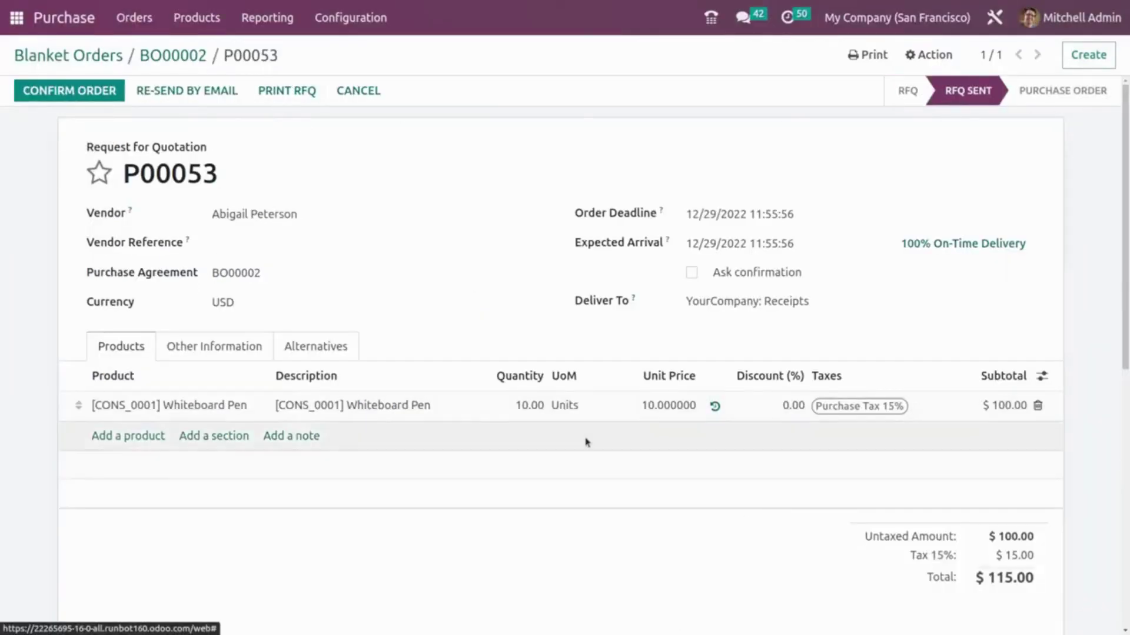
{"action": "left_click", "coordinate": [61, 89]}
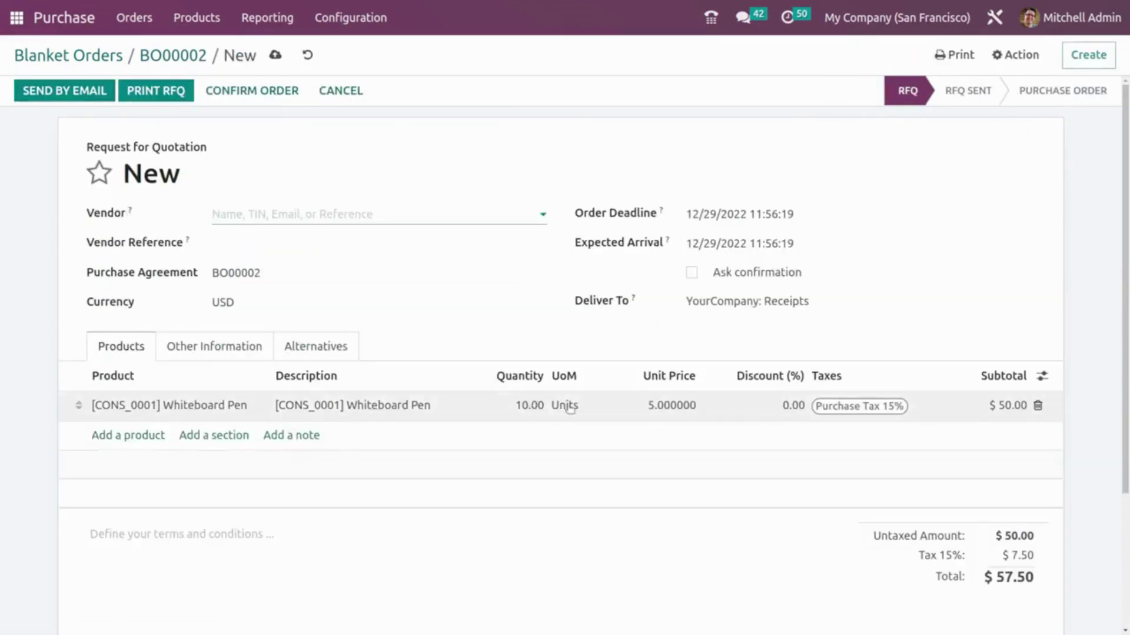
{"action": "left_click", "coordinate": [666, 404]}
{"action": "type", "text": "2"}
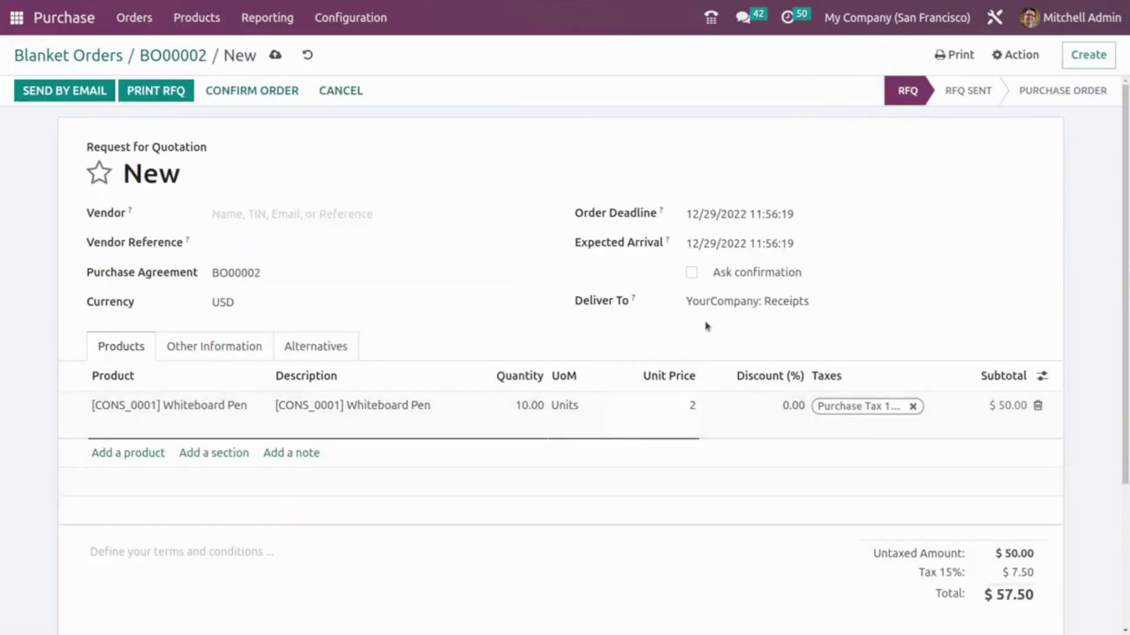
{"action": "left_click", "coordinate": [247, 214]}
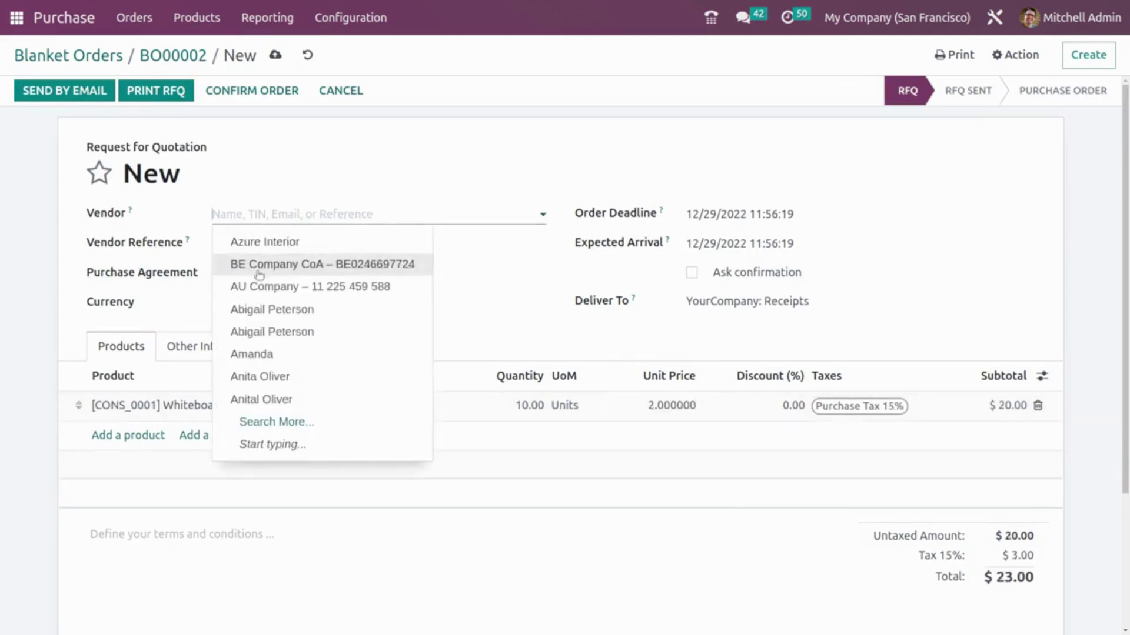
{"action": "left_click", "coordinate": [283, 384]}
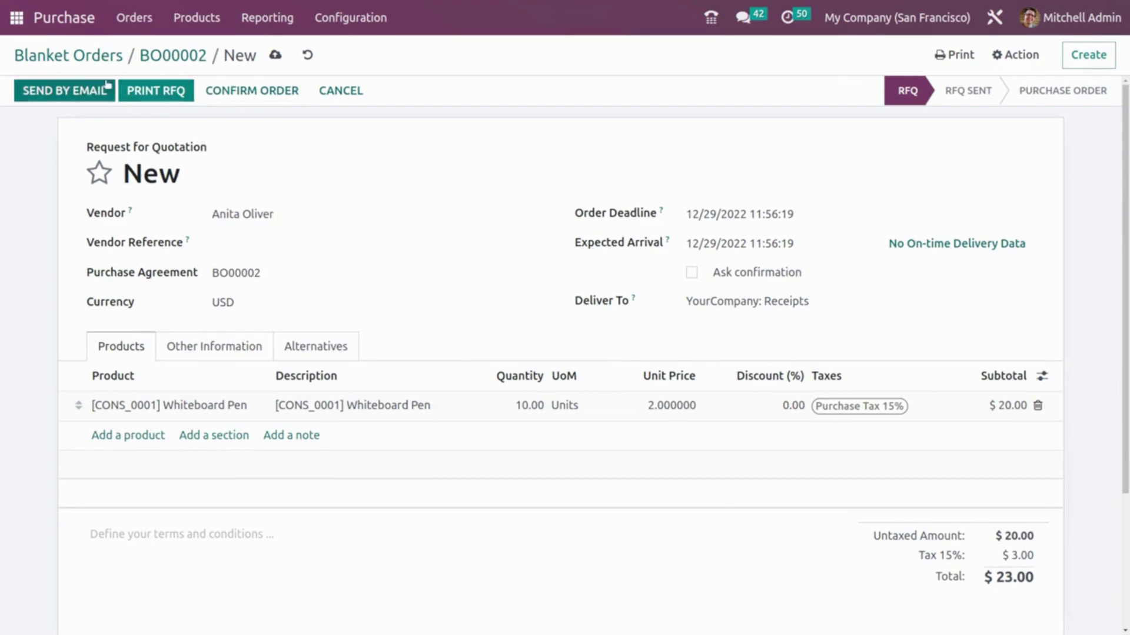
{"action": "left_click", "coordinate": [275, 55]}
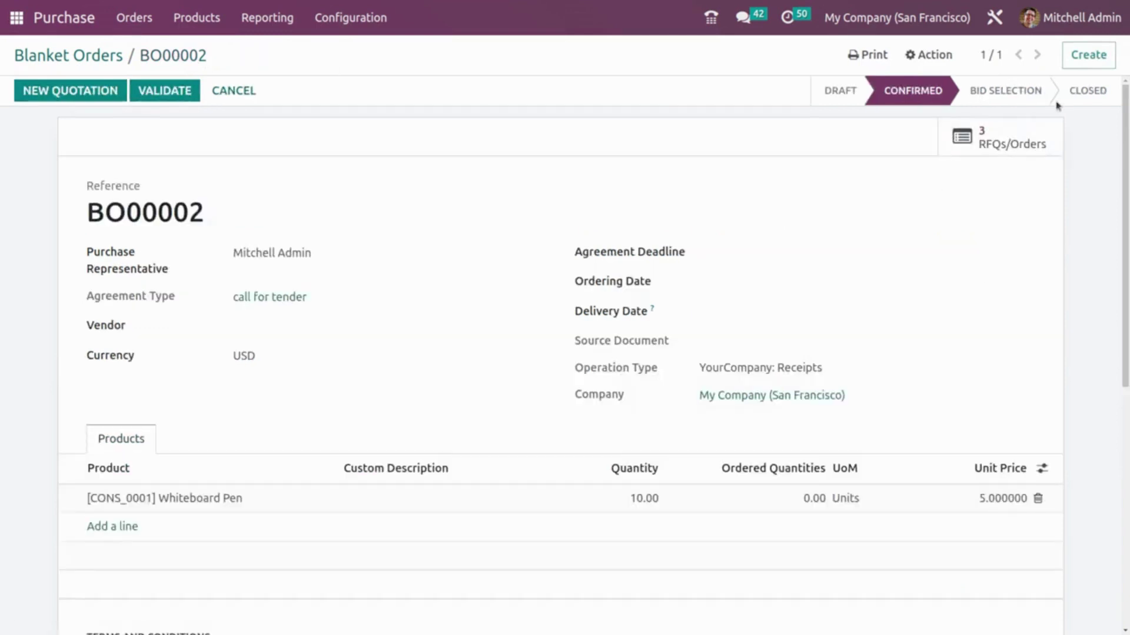
Step: Compare the prices and totals of the requests for quotation P00054, P00053 and P00052 linked to agreement BO00002
{"action": "left_click", "coordinate": [1020, 143]}
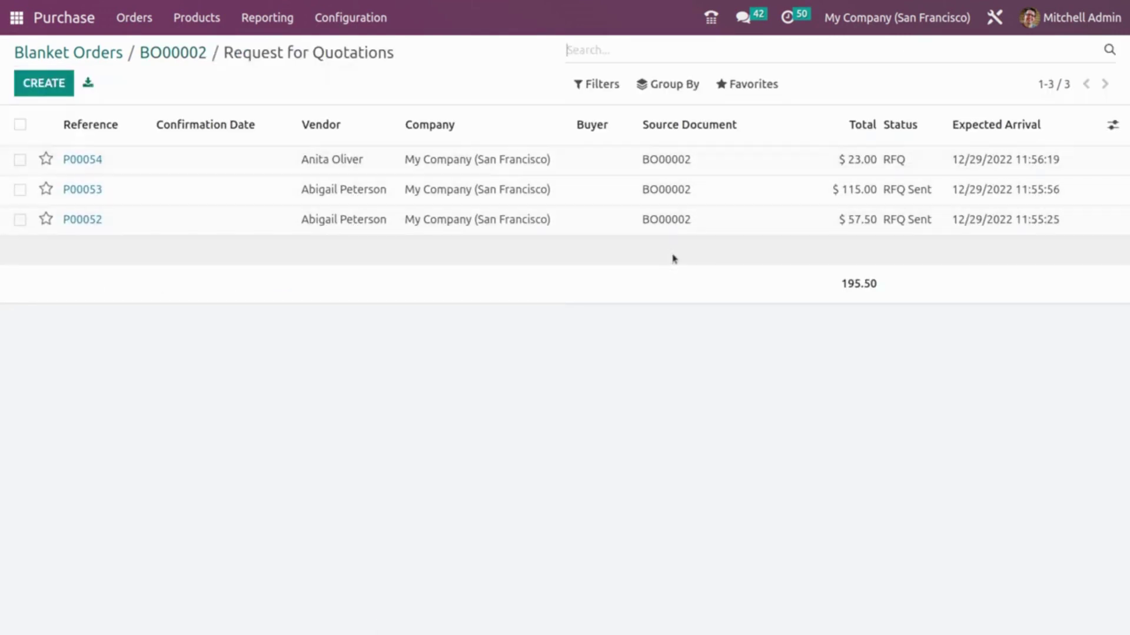
{"action": "left_click", "coordinate": [487, 170]}
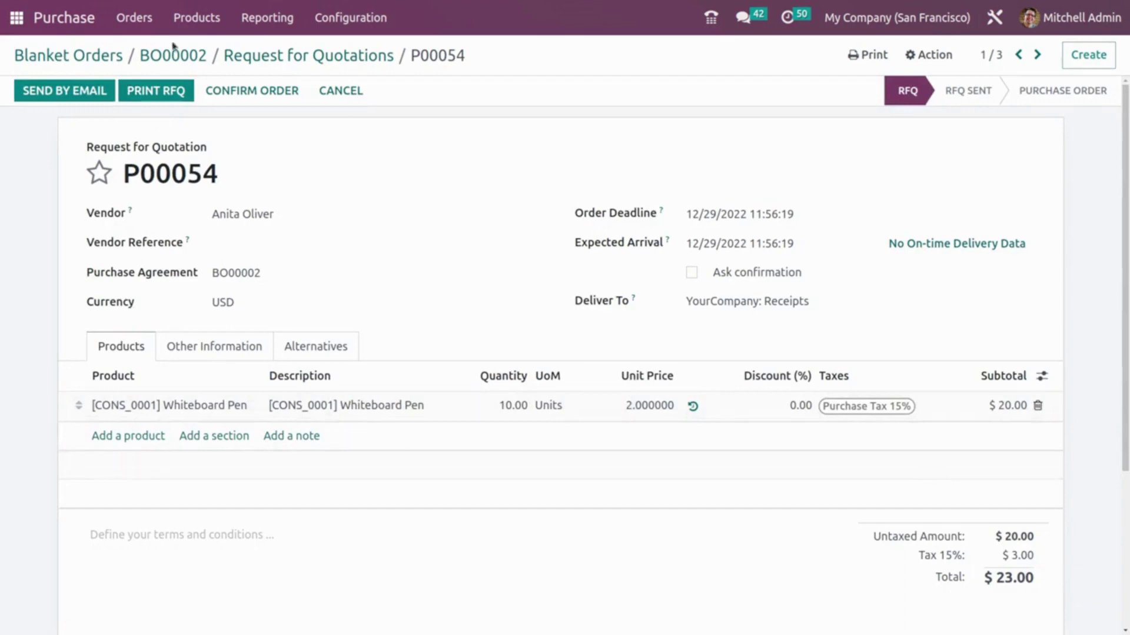
{"action": "left_click", "coordinate": [280, 59]}
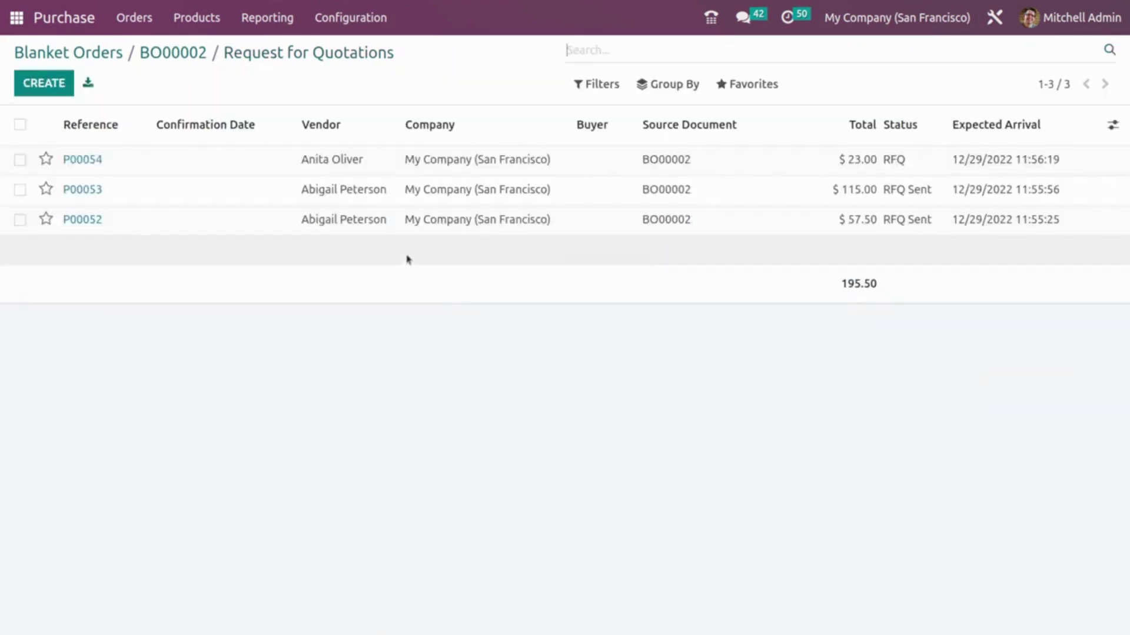
{"action": "left_click", "coordinate": [442, 200]}
{"action": "scroll", "coordinate": [976, 569], "scroll_direction": "down", "scroll_amount": 2}
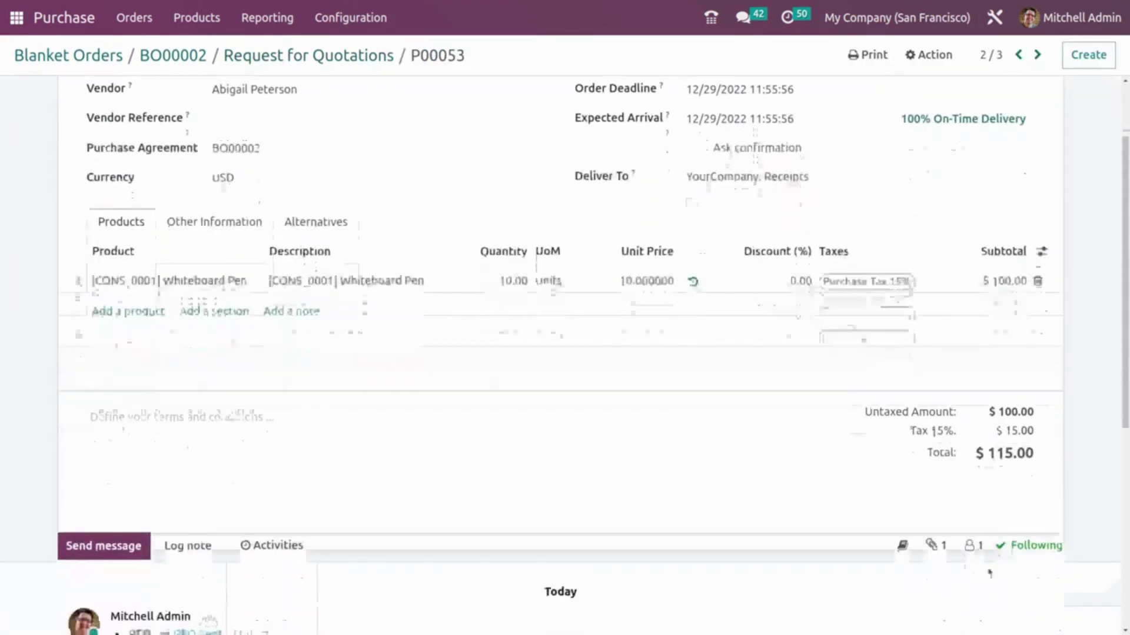
{"action": "left_click", "coordinate": [372, 58]}
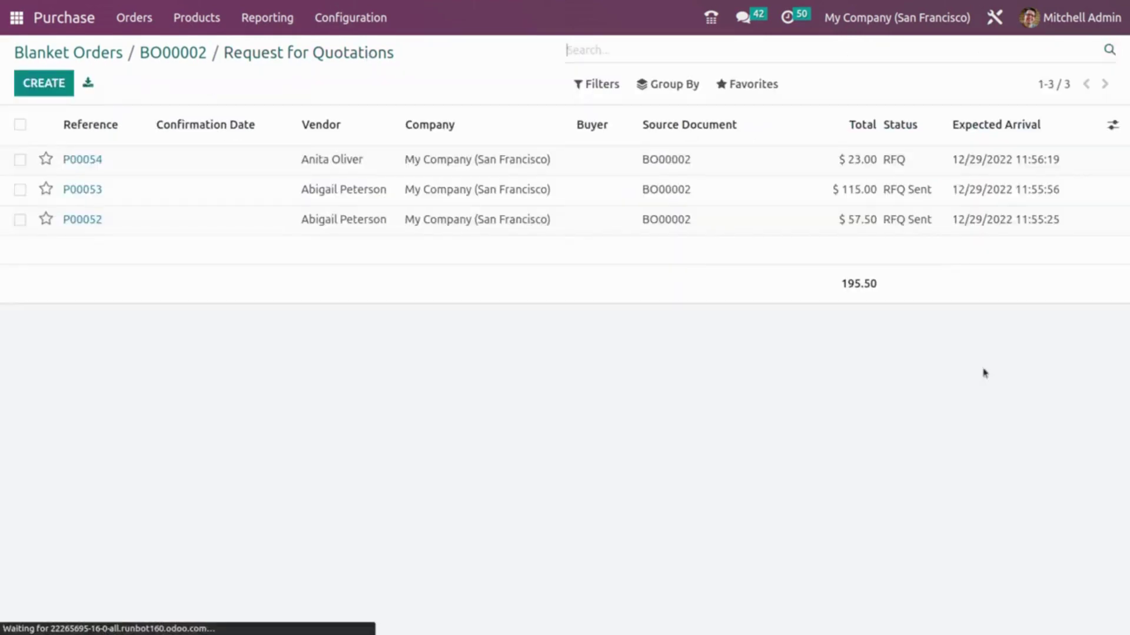
{"action": "left_click", "coordinate": [259, 219]}
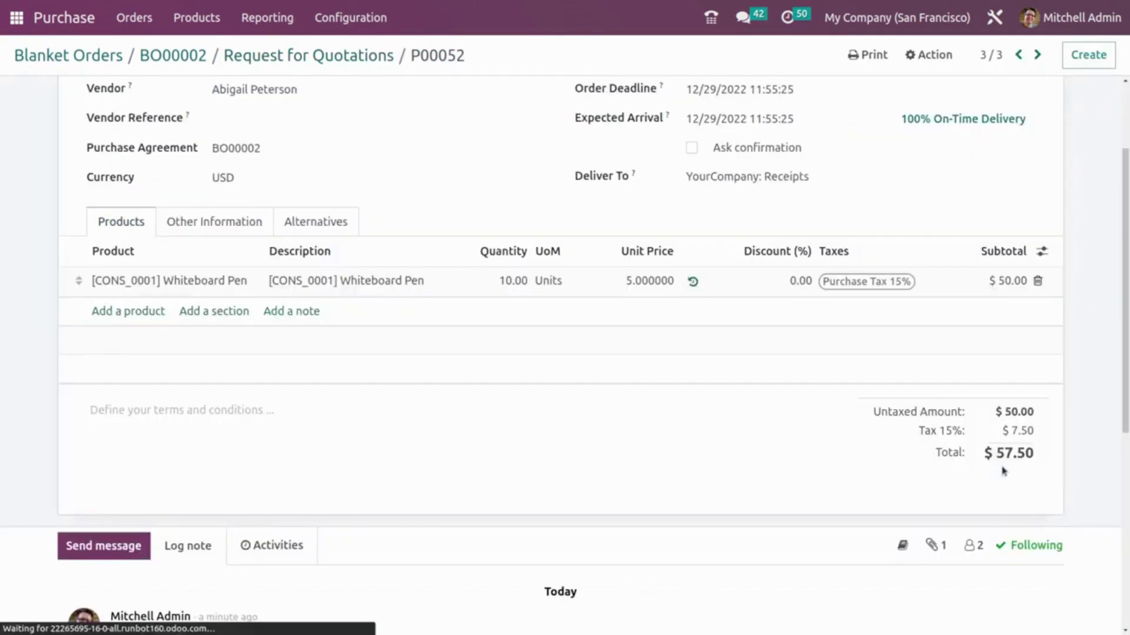
{"action": "scroll", "coordinate": [257, 132], "scroll_direction": "down", "scroll_amount": 1}
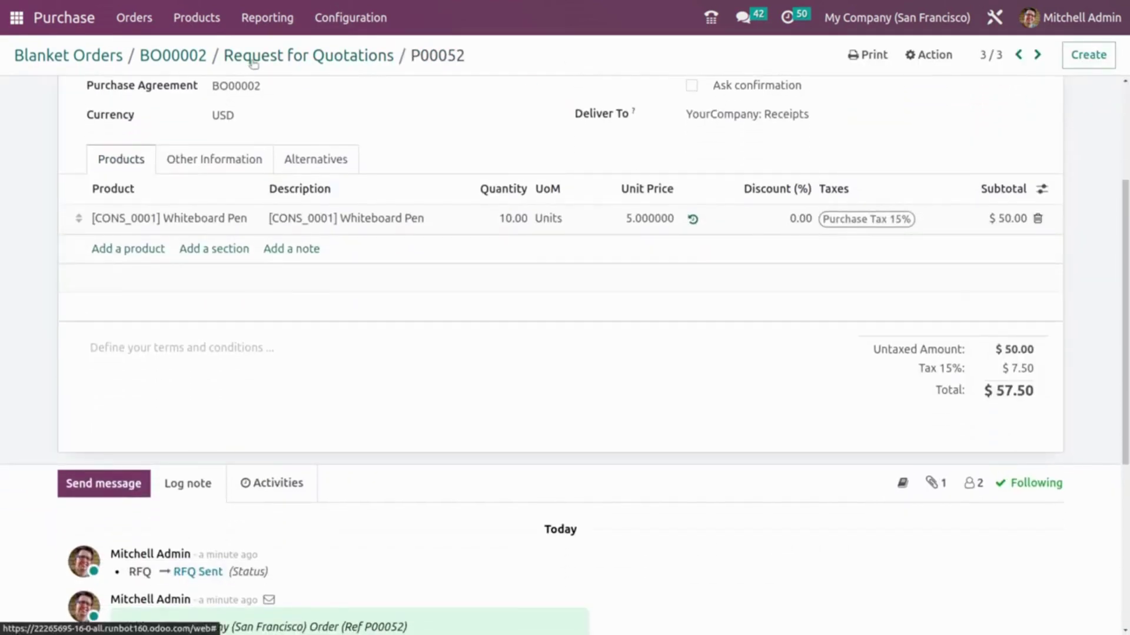
{"action": "left_click", "coordinate": [253, 61]}
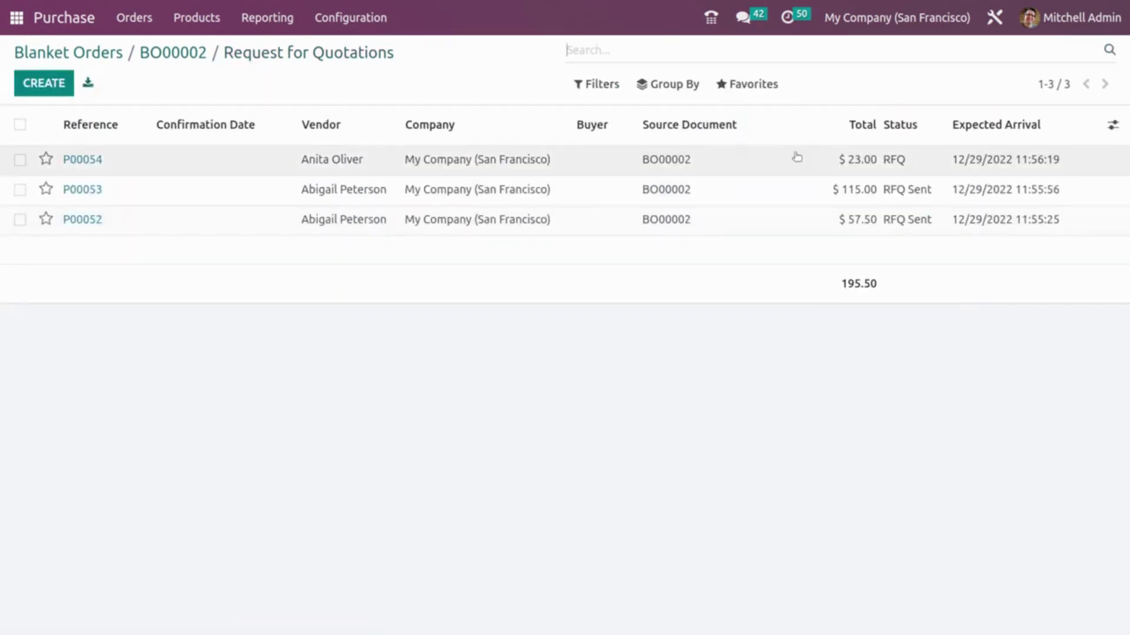
Step: Open request for quotation P00054, the one priced at 2 per unit, and confirm it as a purchase order
{"action": "left_click", "coordinate": [726, 175]}
{"action": "scroll", "coordinate": [584, 428], "scroll_direction": "down", "scroll_amount": 3}
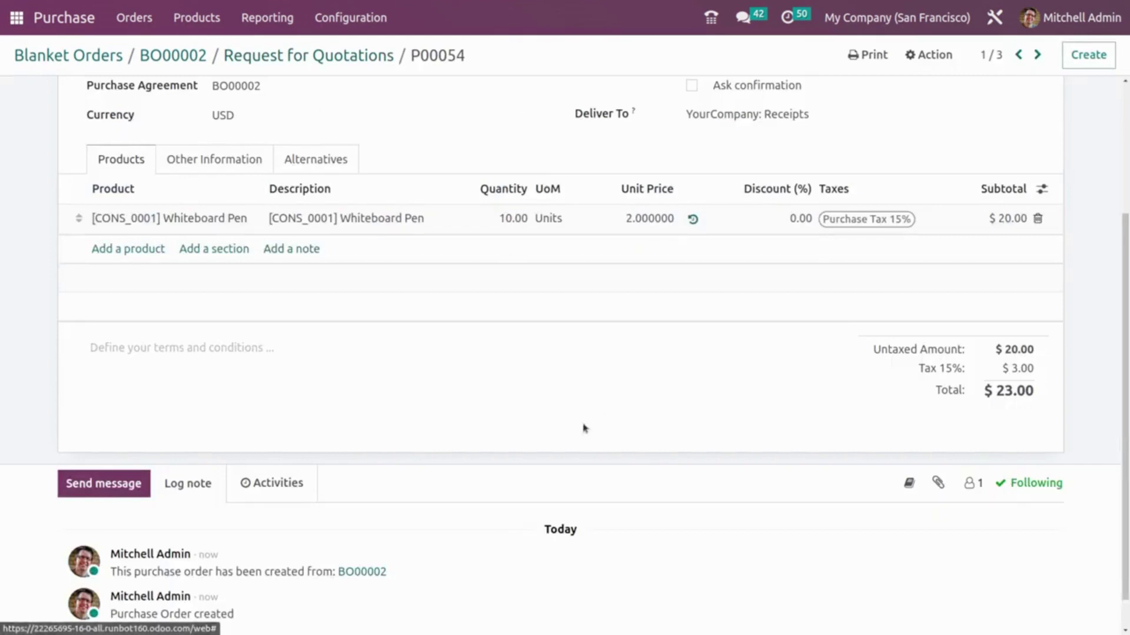
{"action": "scroll", "coordinate": [584, 428], "scroll_direction": "up", "scroll_amount": 3}
{"action": "left_click", "coordinate": [250, 93]}
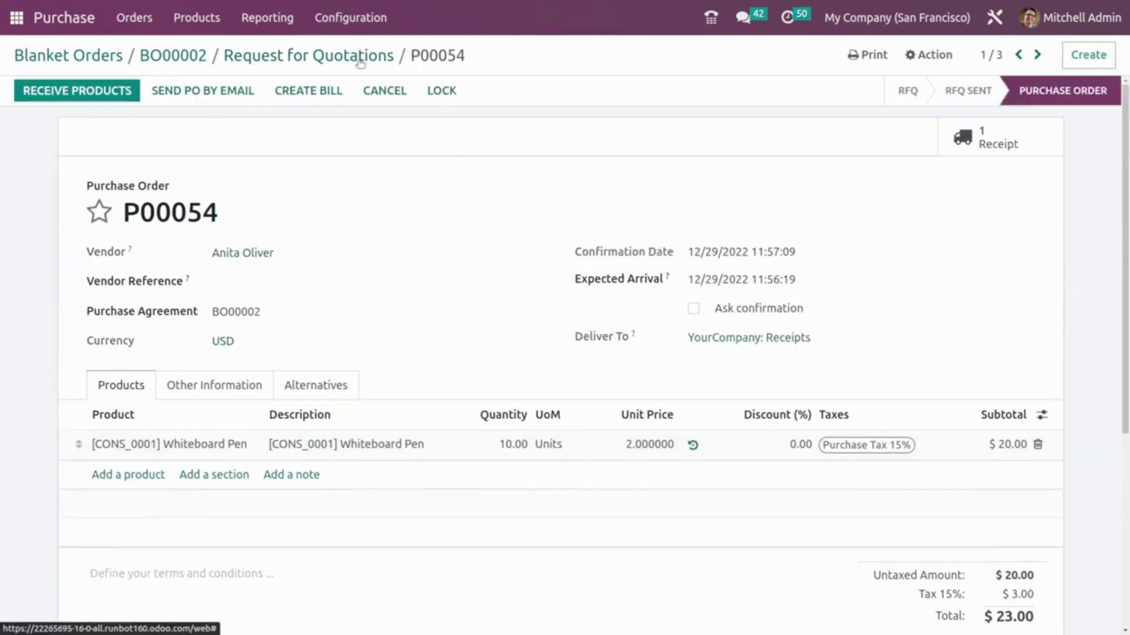
Step: Check the statuses of the agreement's requests for quotation and of the agreements in the blanket orders list
{"action": "left_click", "coordinate": [361, 58]}
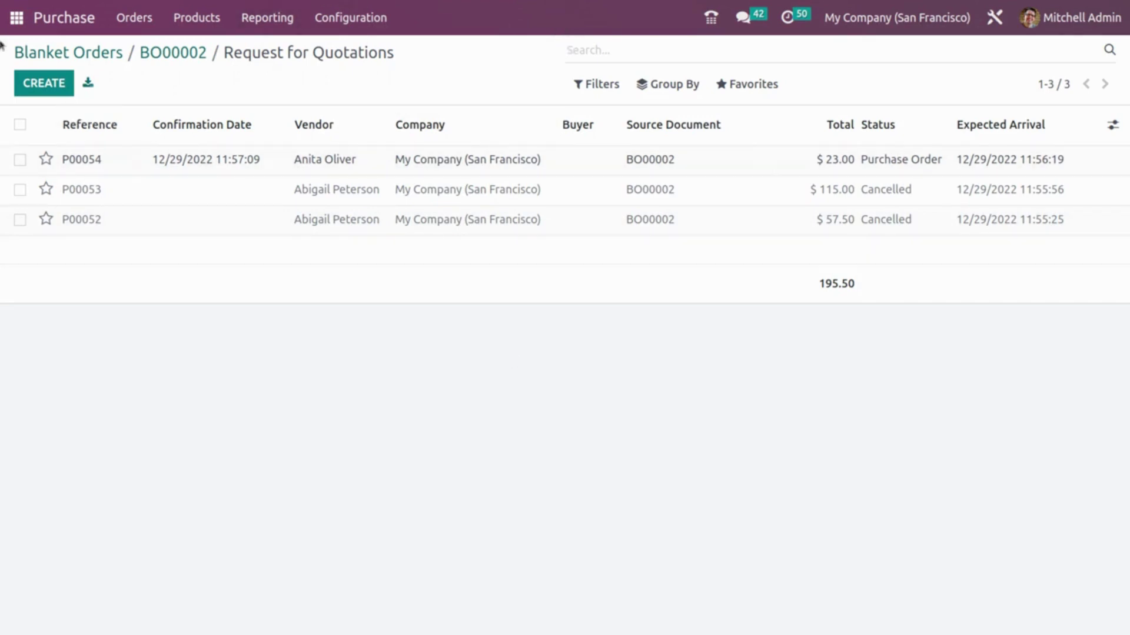
{"action": "left_click", "coordinate": [123, 26]}
{"action": "left_click", "coordinate": [156, 95]}
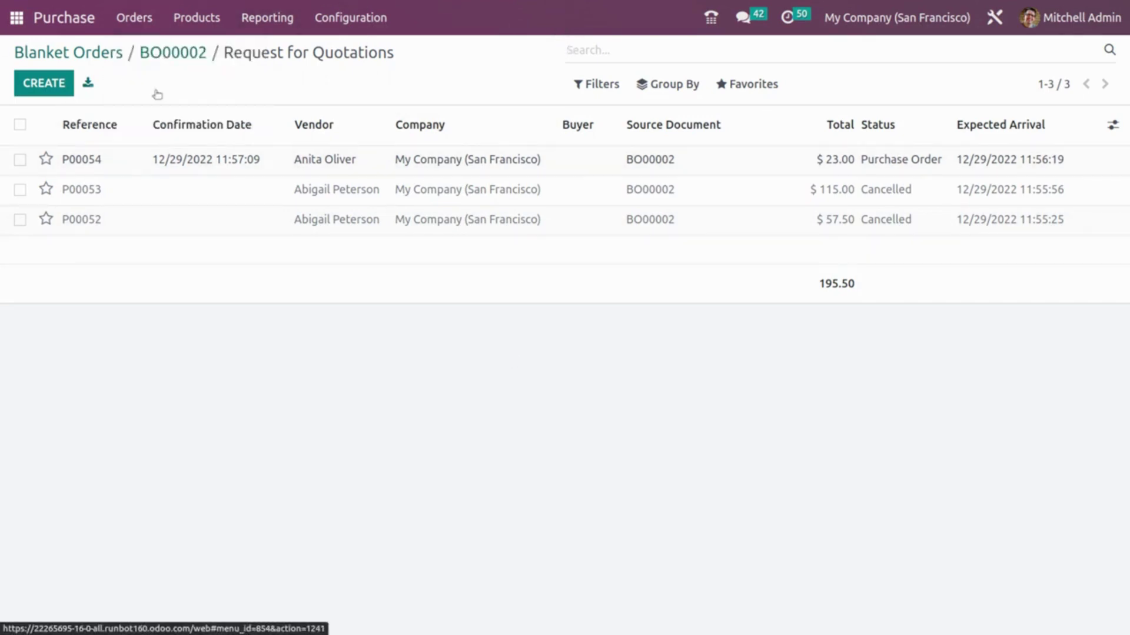
Step: Start a new request for quotation and examine its alternatives section for creating calls for tender
{"action": "left_click", "coordinate": [154, 19]}
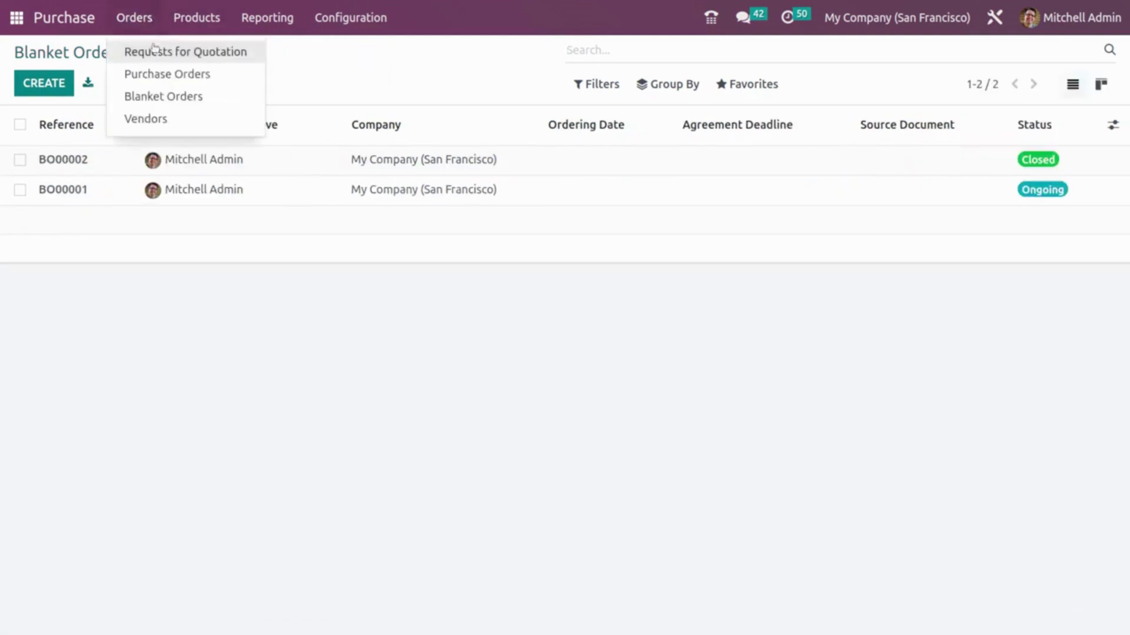
{"action": "left_click", "coordinate": [150, 50]}
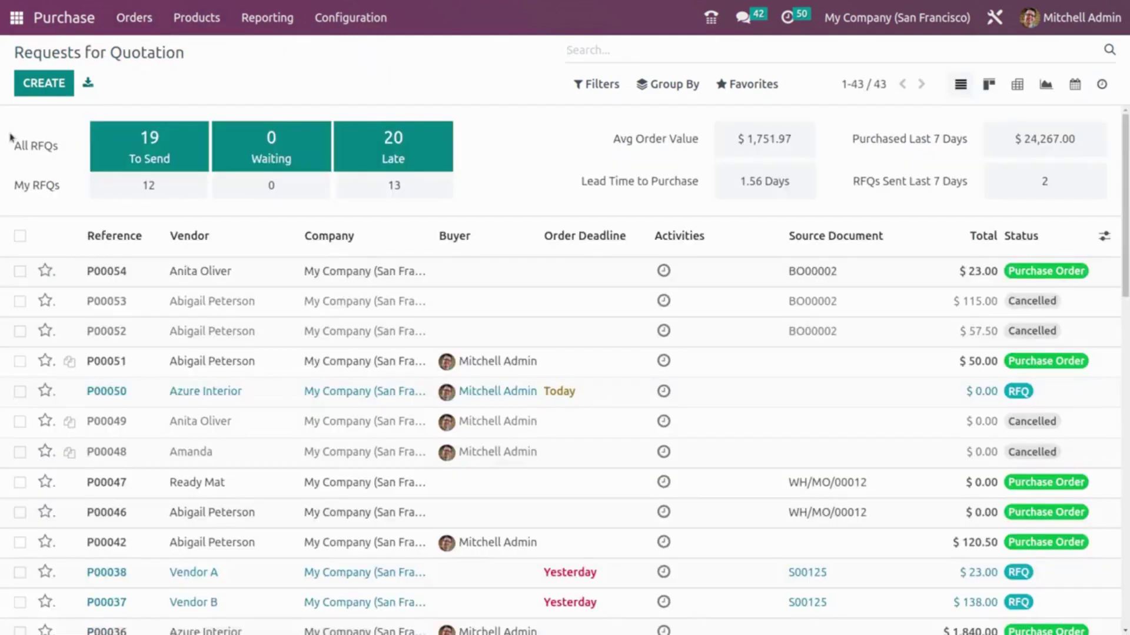
{"action": "left_click", "coordinate": [49, 83]}
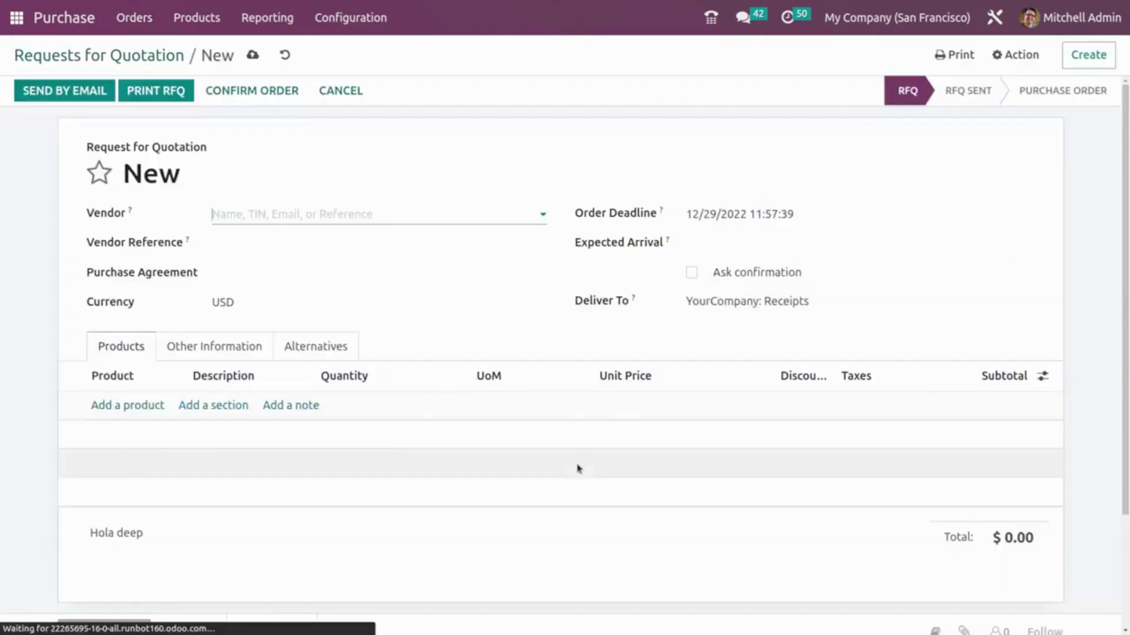
{"action": "left_click", "coordinate": [312, 346]}
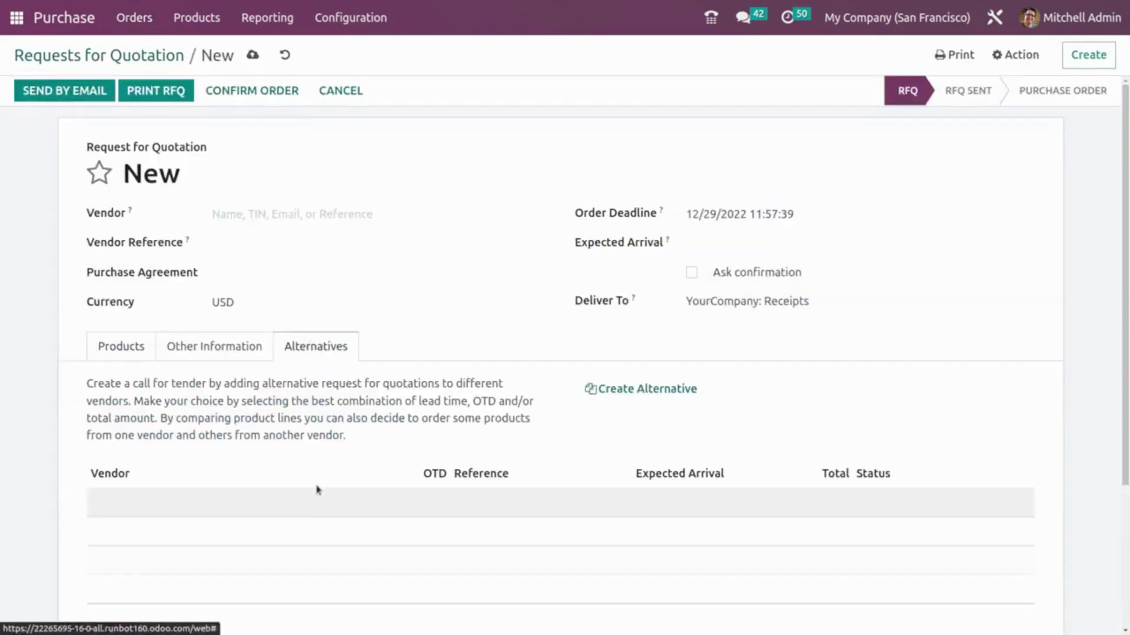
{"action": "scroll", "coordinate": [316, 489], "scroll_direction": "down", "scroll_amount": 3}
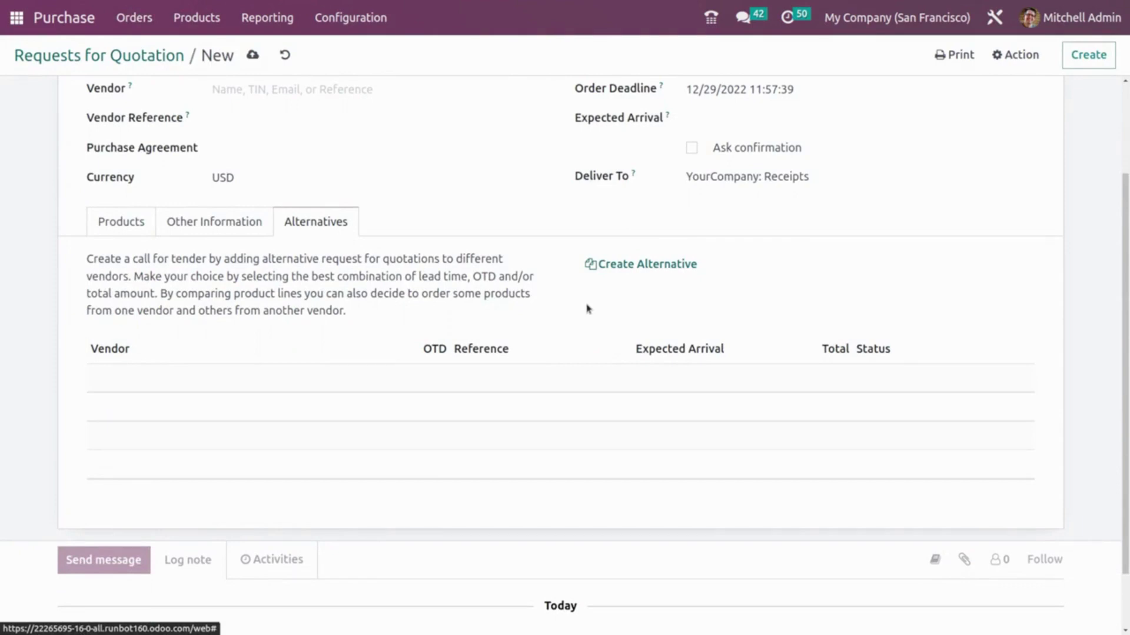
{"action": "scroll", "coordinate": [436, 386], "scroll_direction": "up", "scroll_amount": 3}
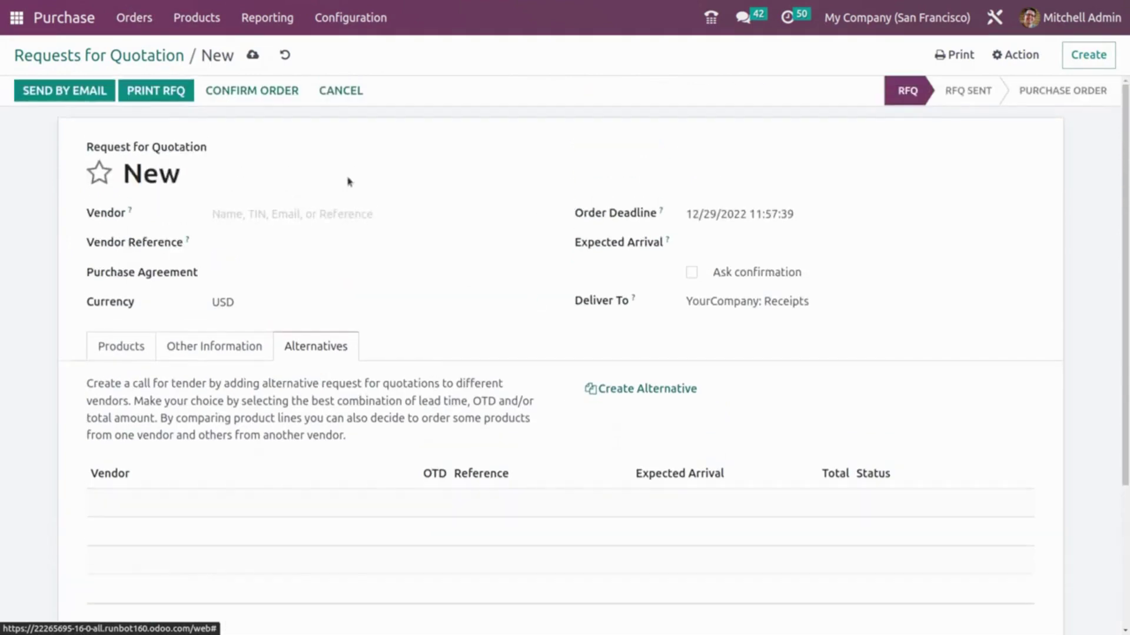